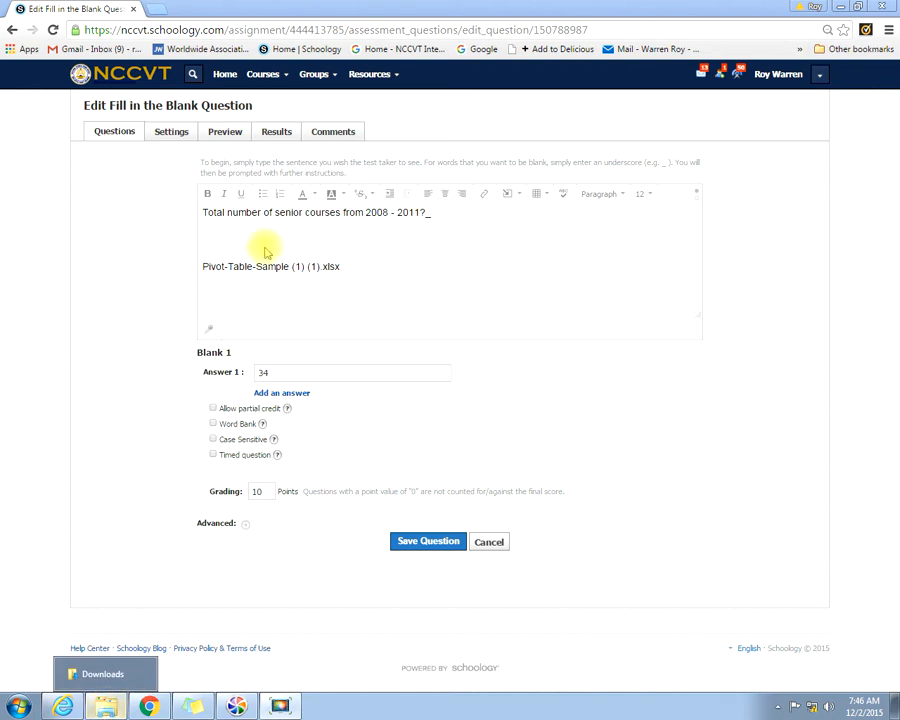
Step: Open the Pivot_Table_Sample (1) workbook from Downloads and insert a PivotTable of its Sheet2 data on a new worksheet
click(108, 706)
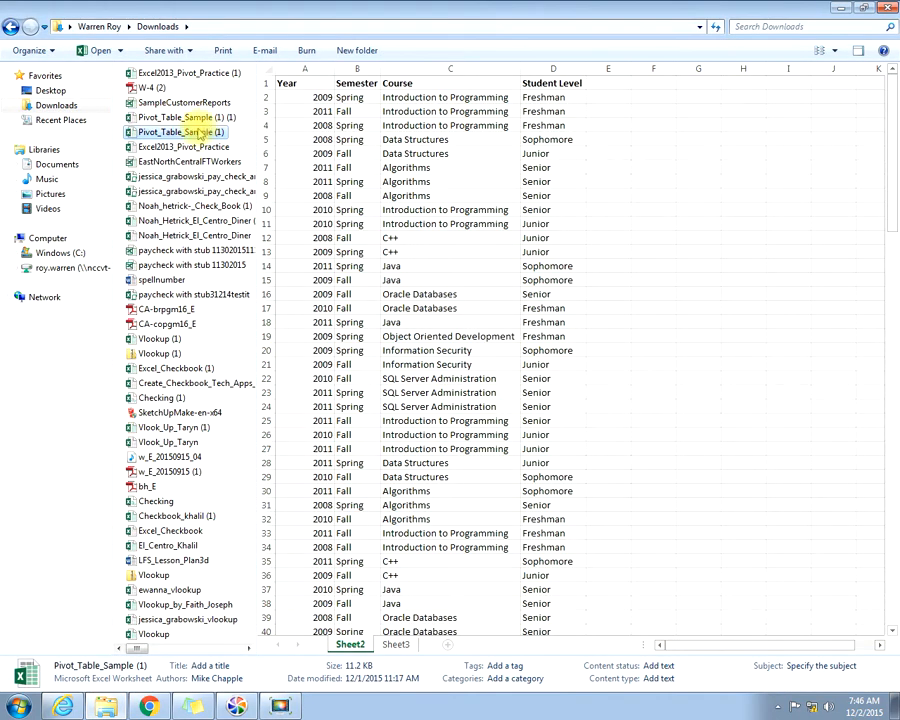
double_click(200, 133)
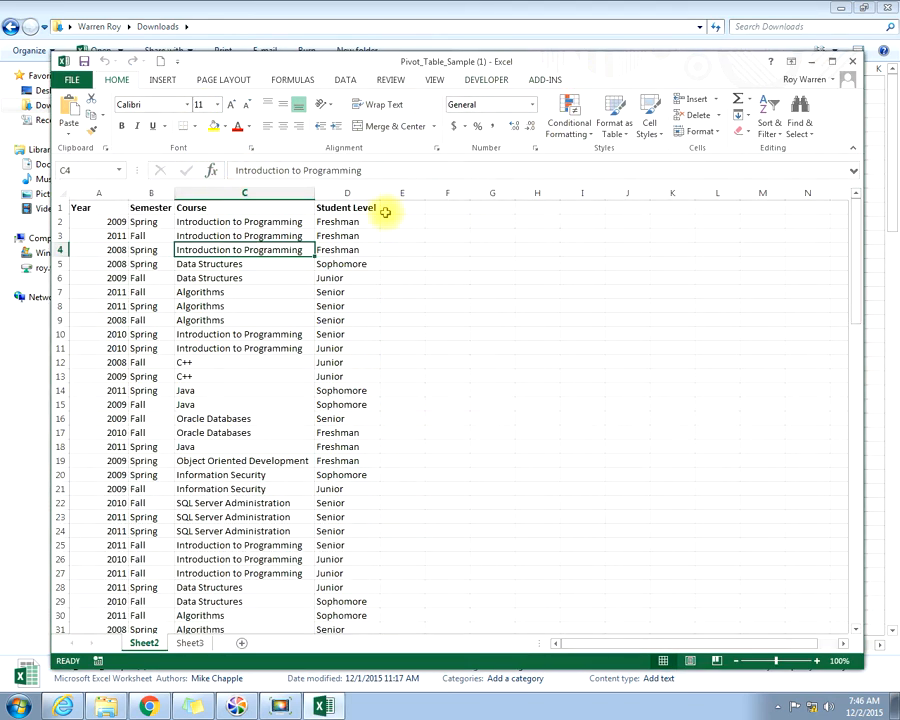
click(163, 80)
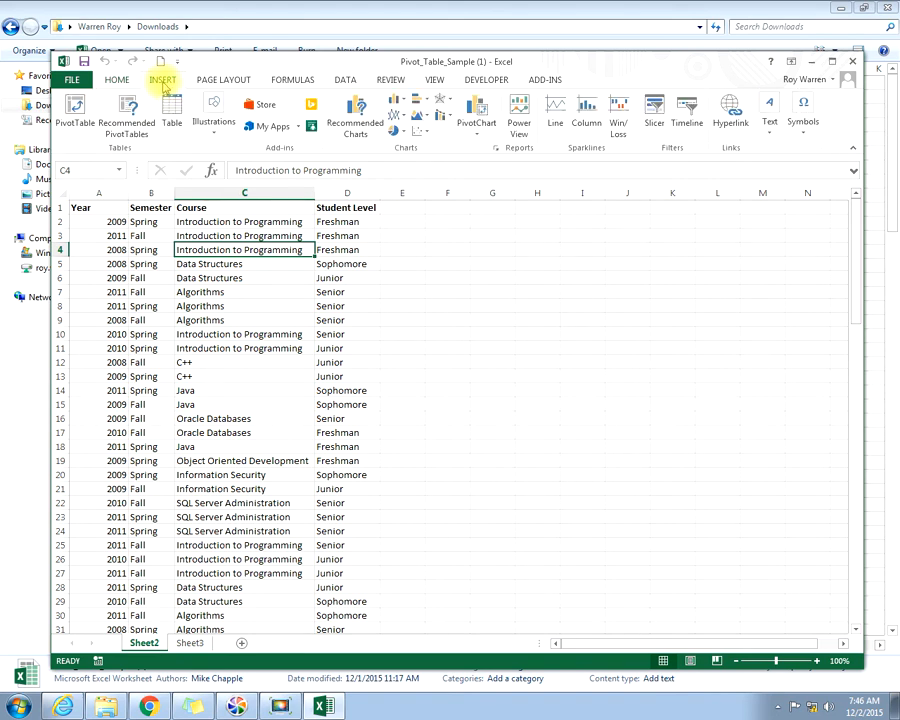
click(75, 110)
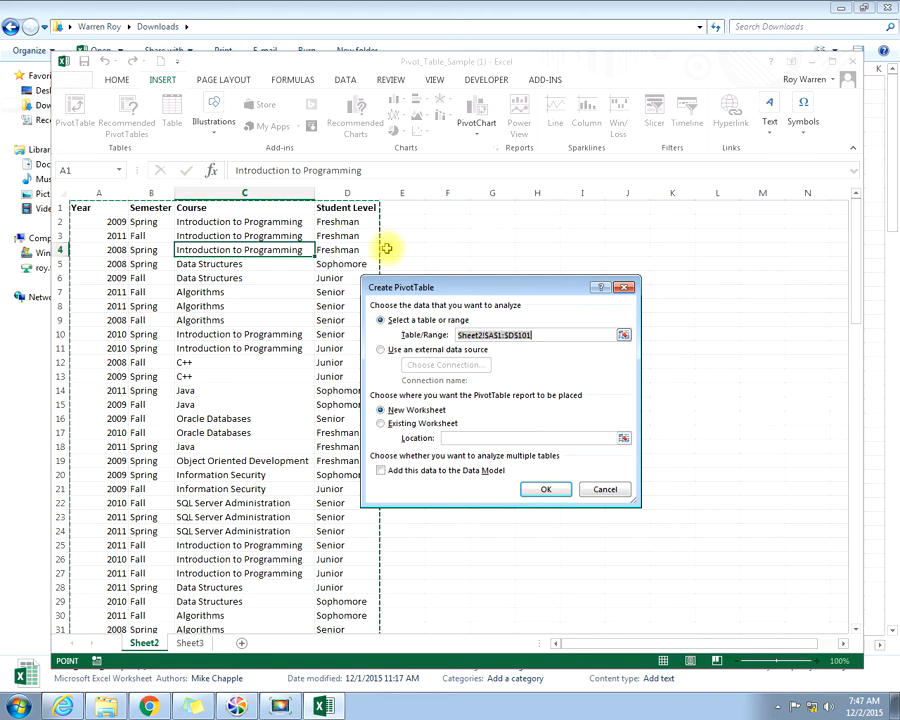
click(540, 491)
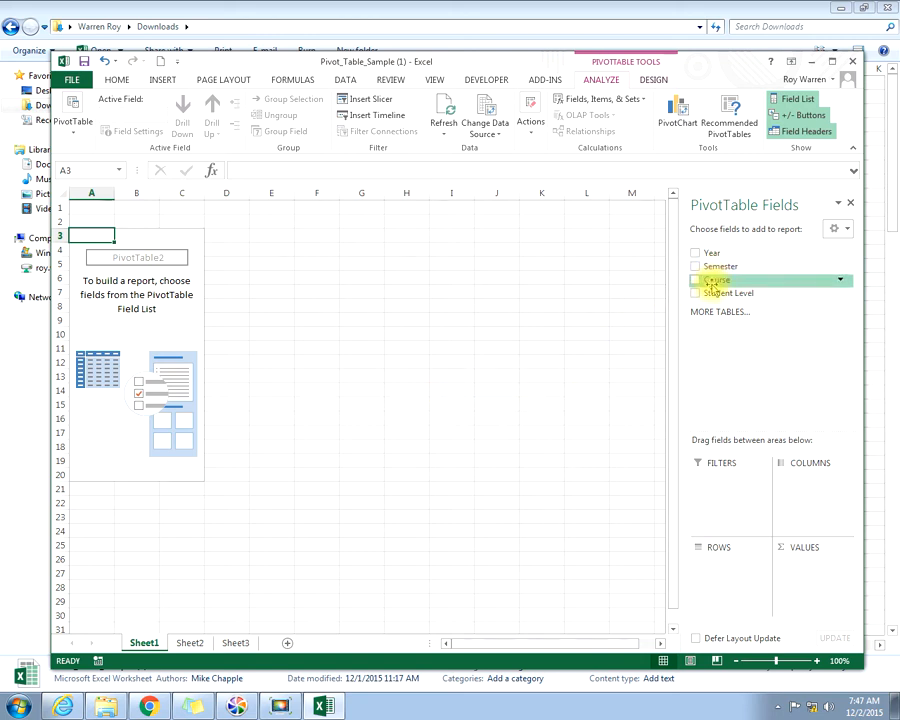
drag(712, 298, 716, 565)
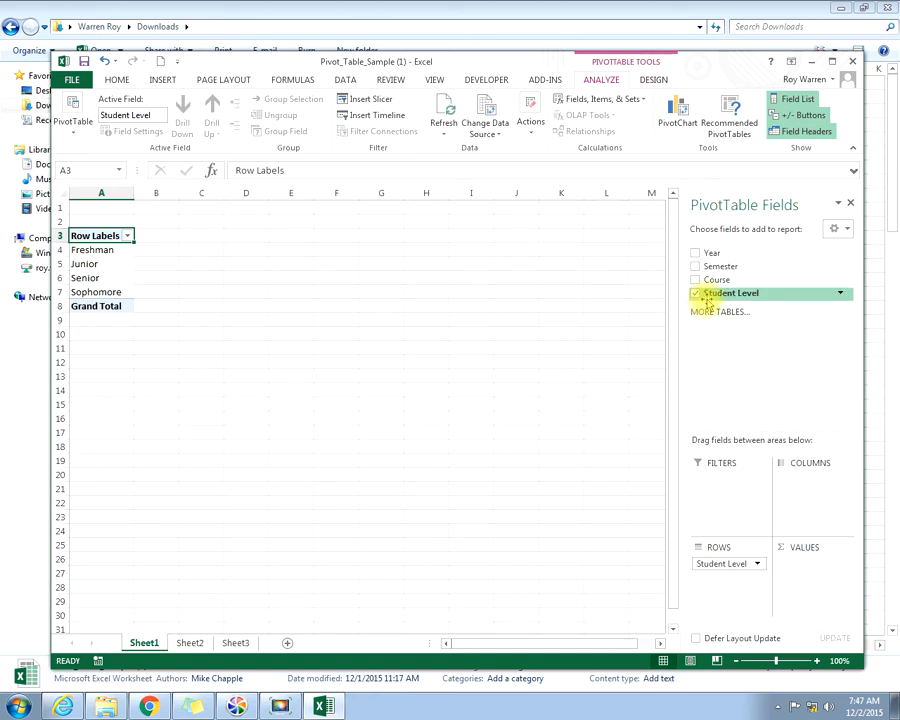
drag(705, 568, 804, 567)
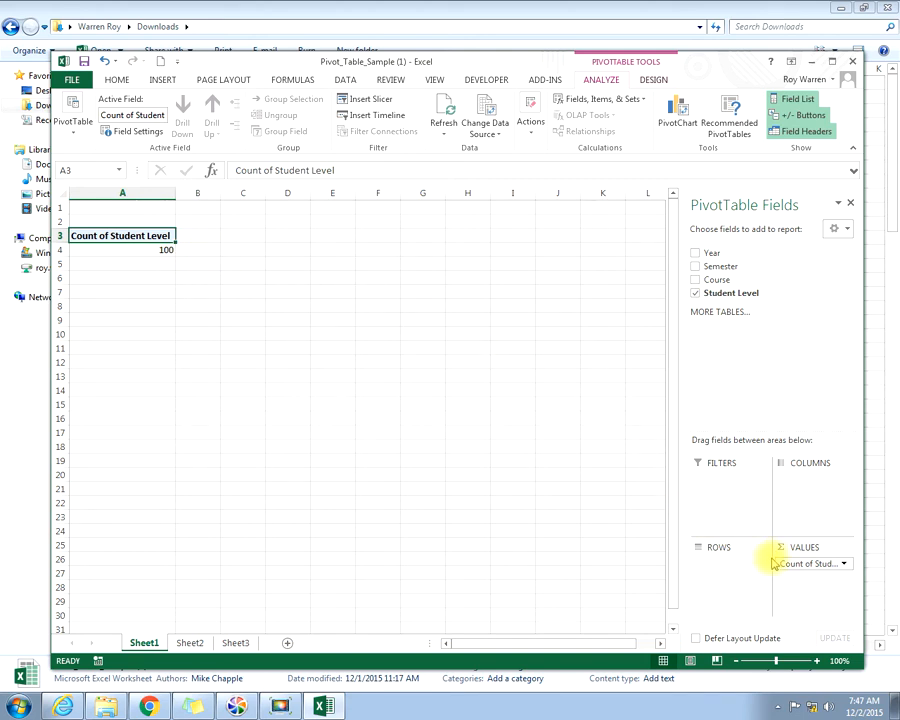
drag(793, 563, 708, 298)
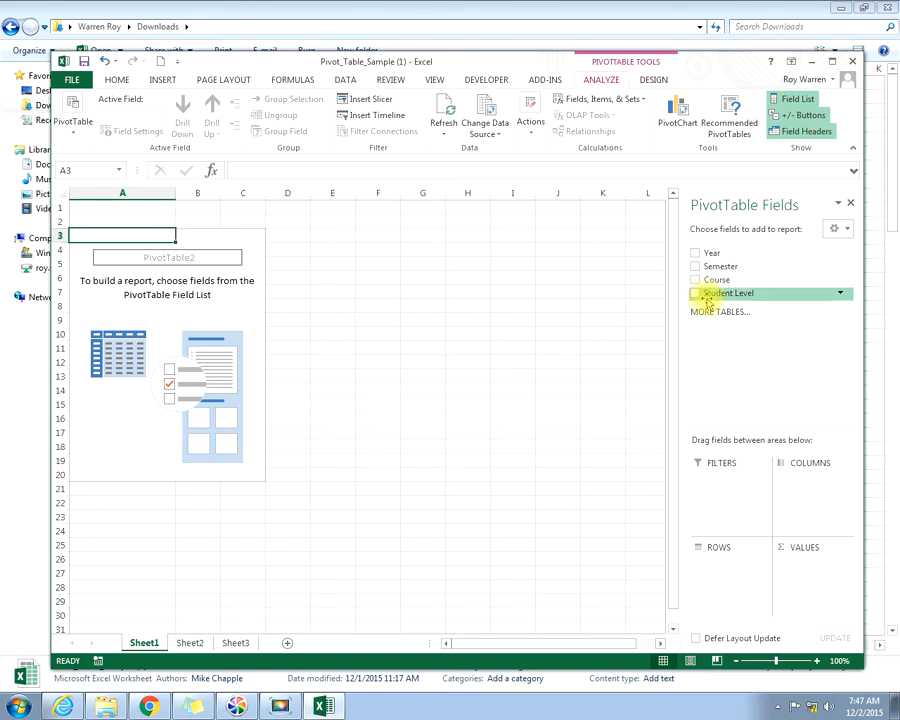
Step: Build the PivotTable with Student Level and Year as row fields, in that order, and the count of Course as values
drag(708, 296, 714, 562)
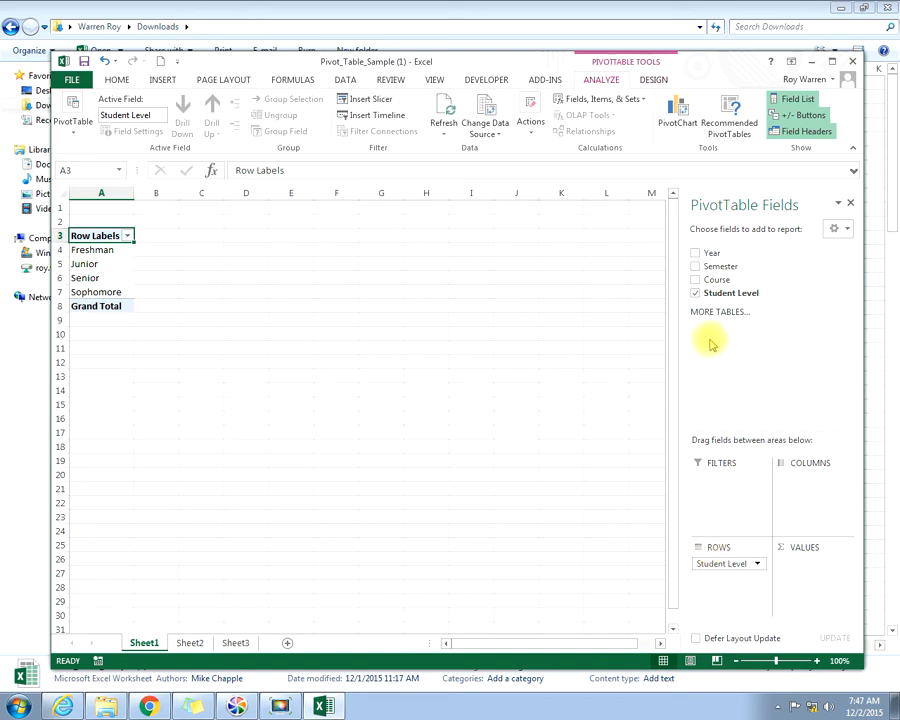
drag(712, 281, 798, 564)
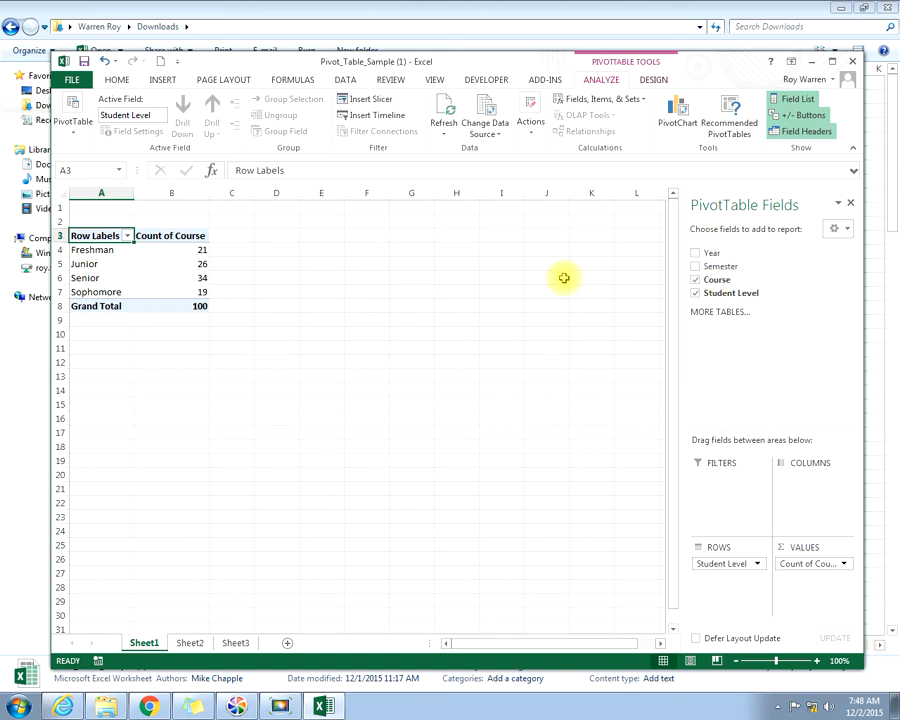
drag(703, 256, 712, 576)
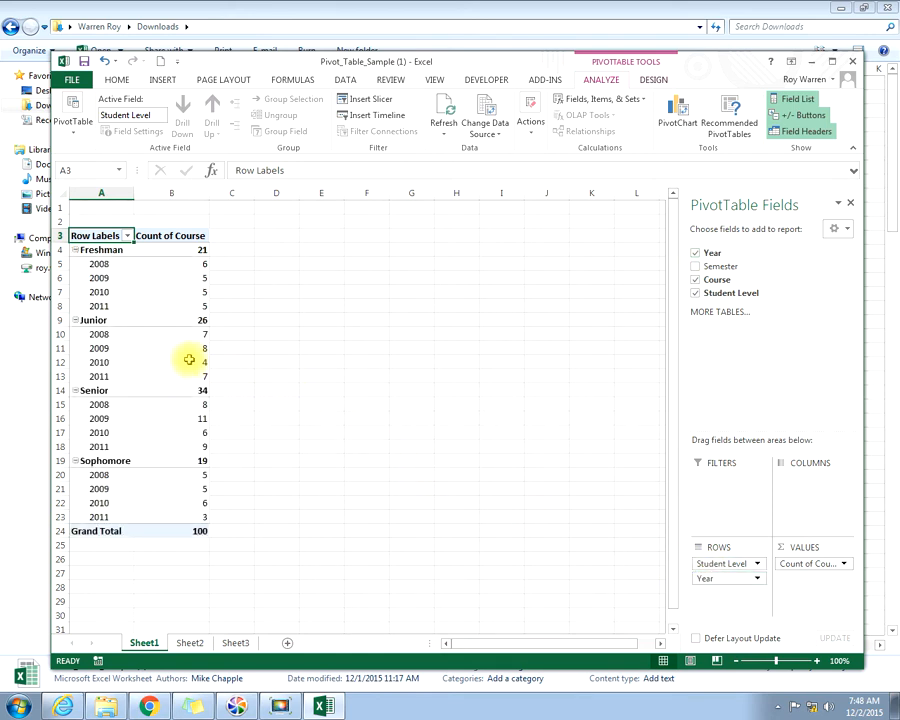
mouse_move(184, 359)
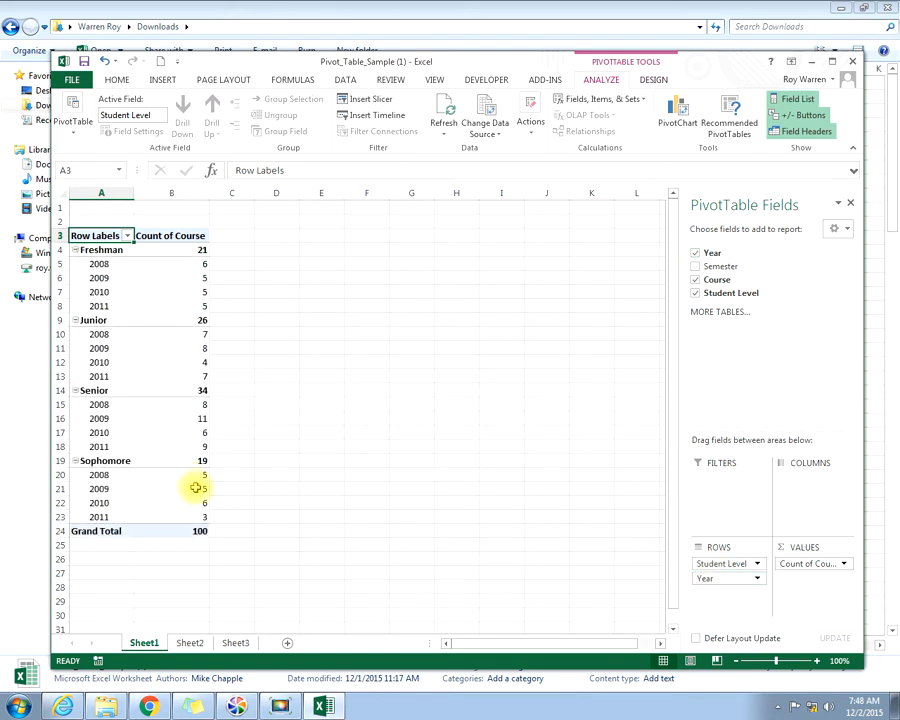
mouse_move(153, 389)
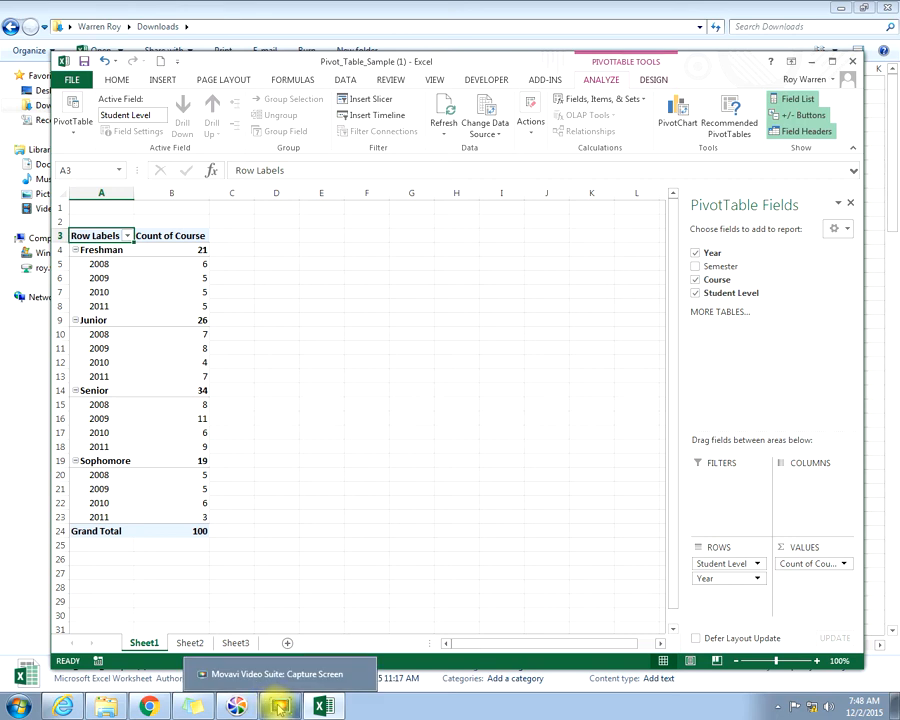
click(280, 706)
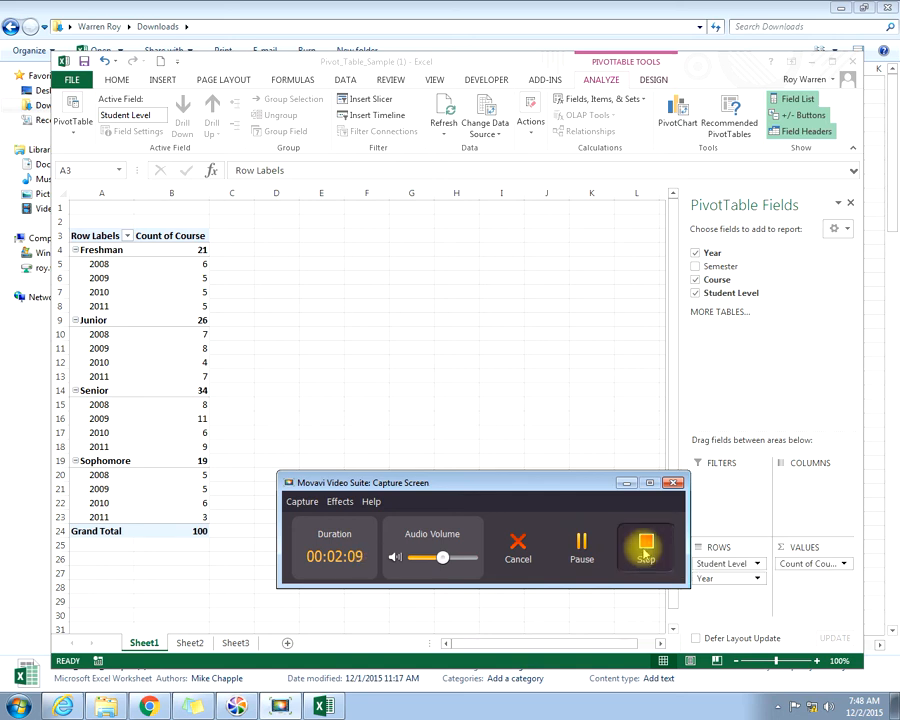
click(645, 553)
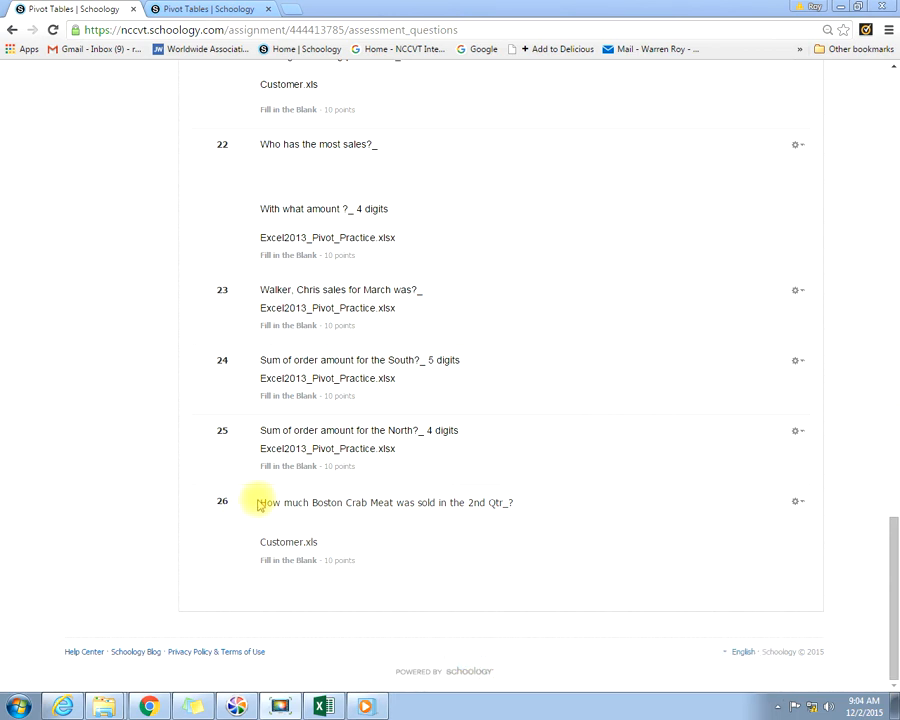
Step: Read question 26 on Boston Crab Meat sales and the quiz preview's file list, and switch to the Customer workbook in Excel
drag(258, 505, 521, 504)
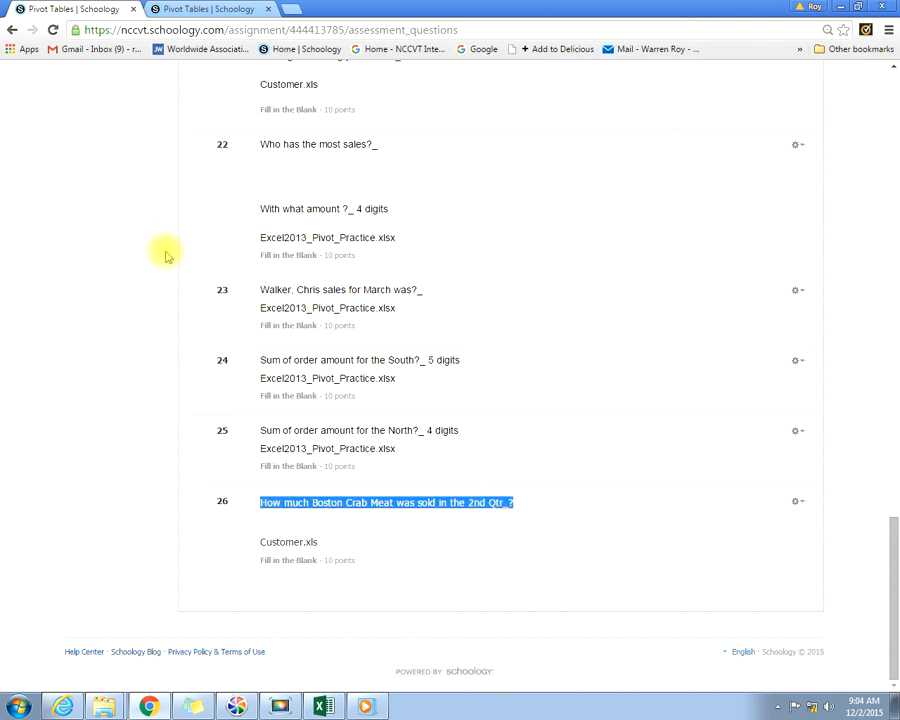
click(370, 529)
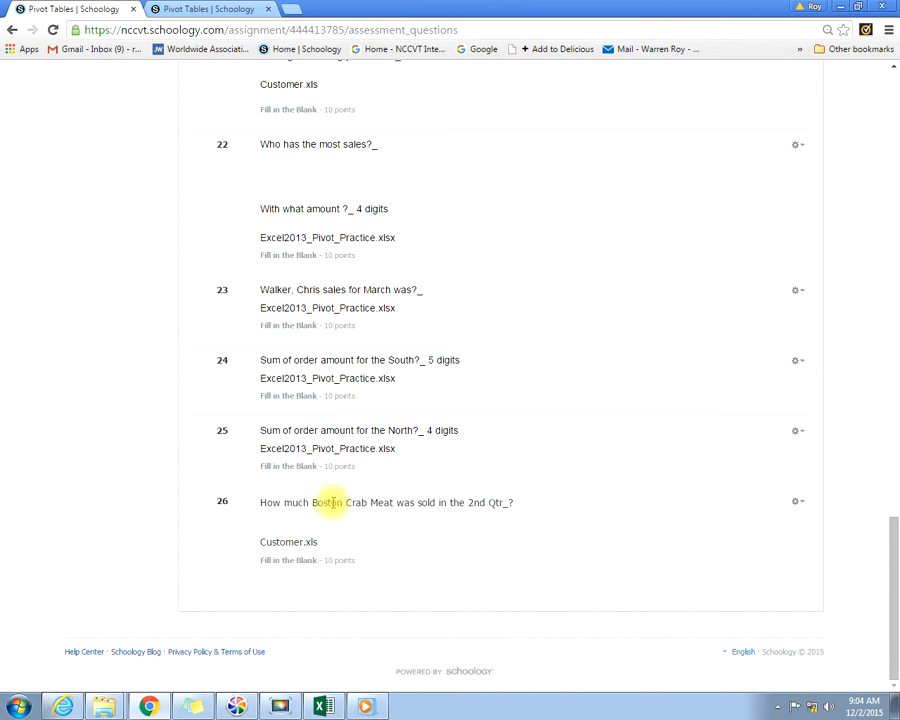
click(195, 10)
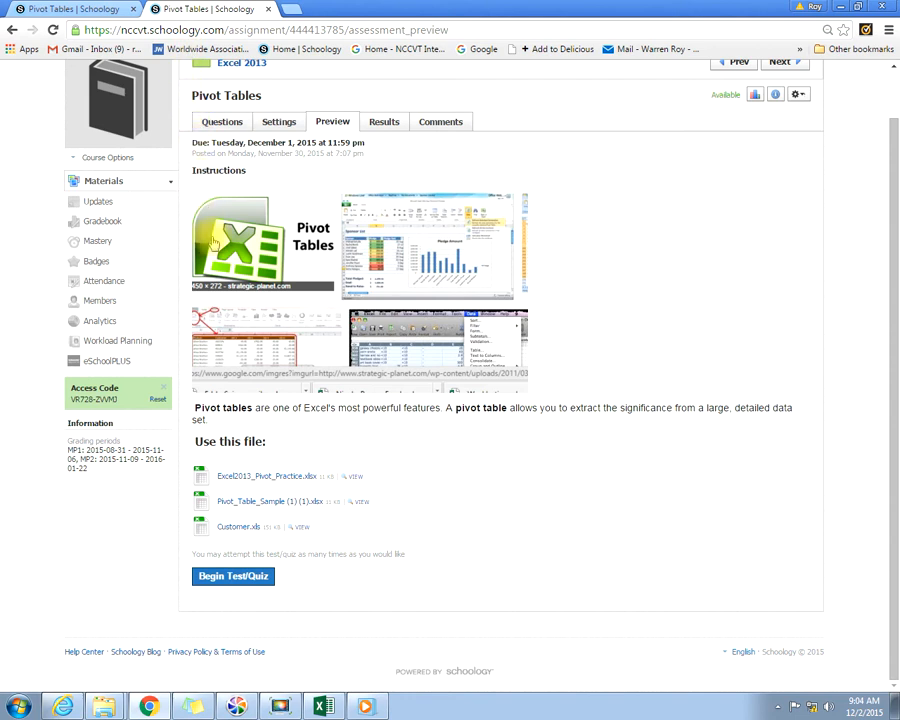
click(90, 10)
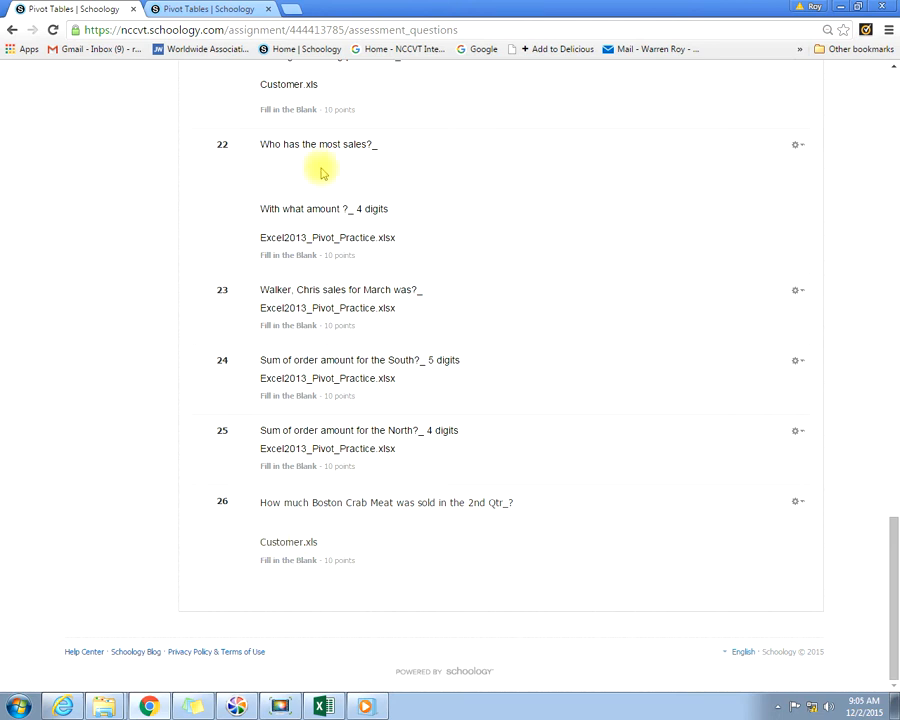
click(211, 12)
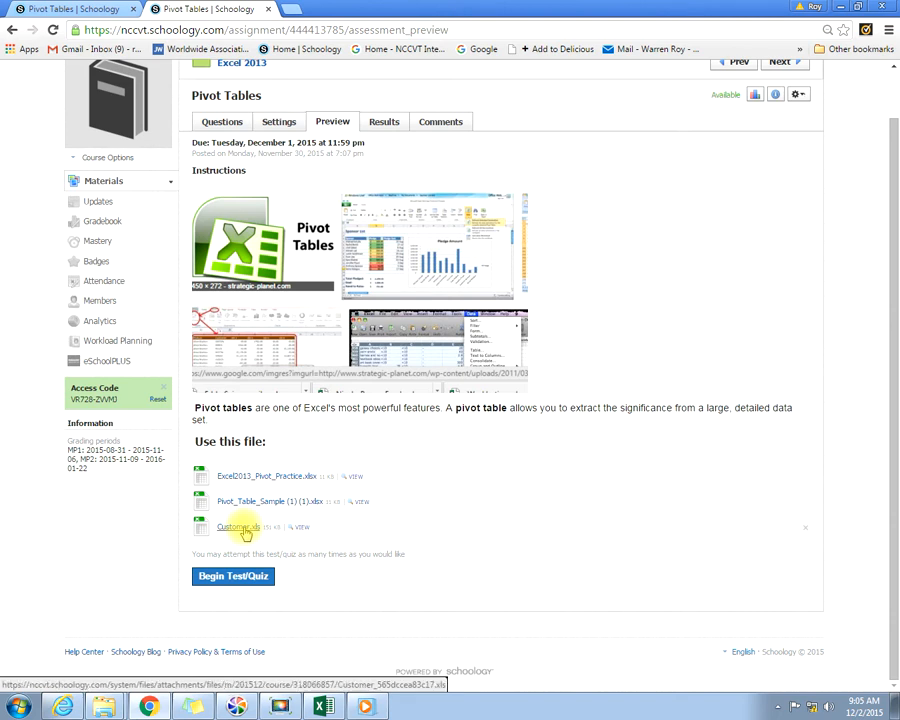
click(322, 707)
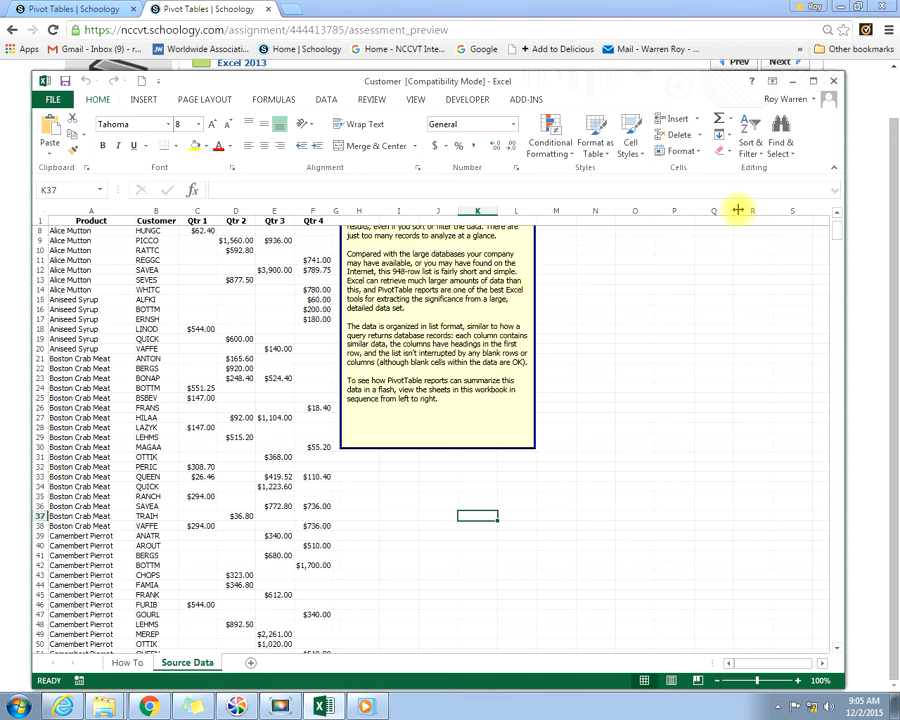
click(145, 100)
click(54, 128)
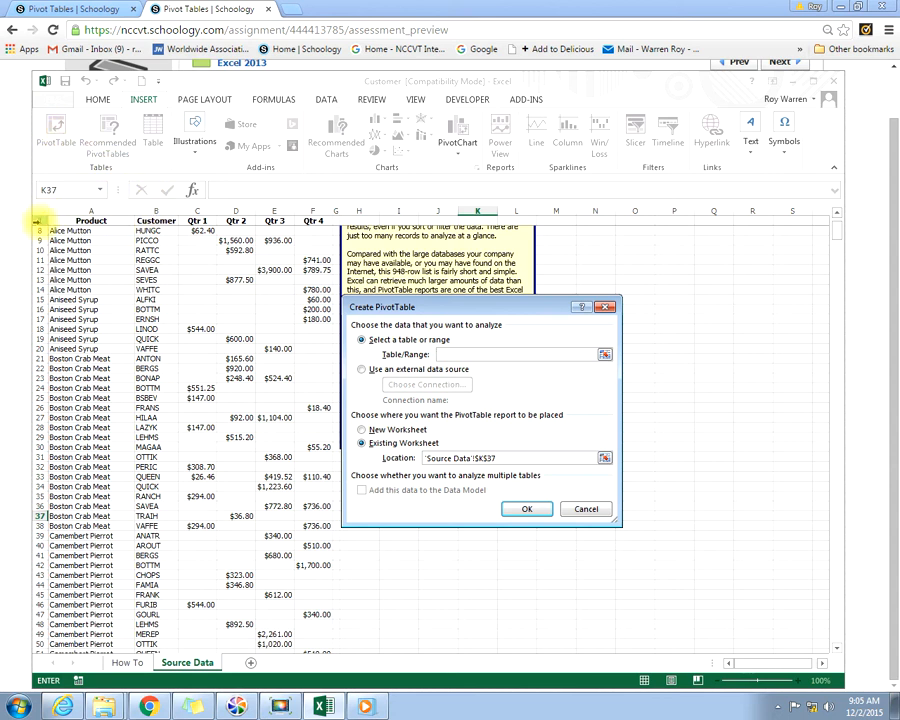
click(70, 231)
click(68, 221)
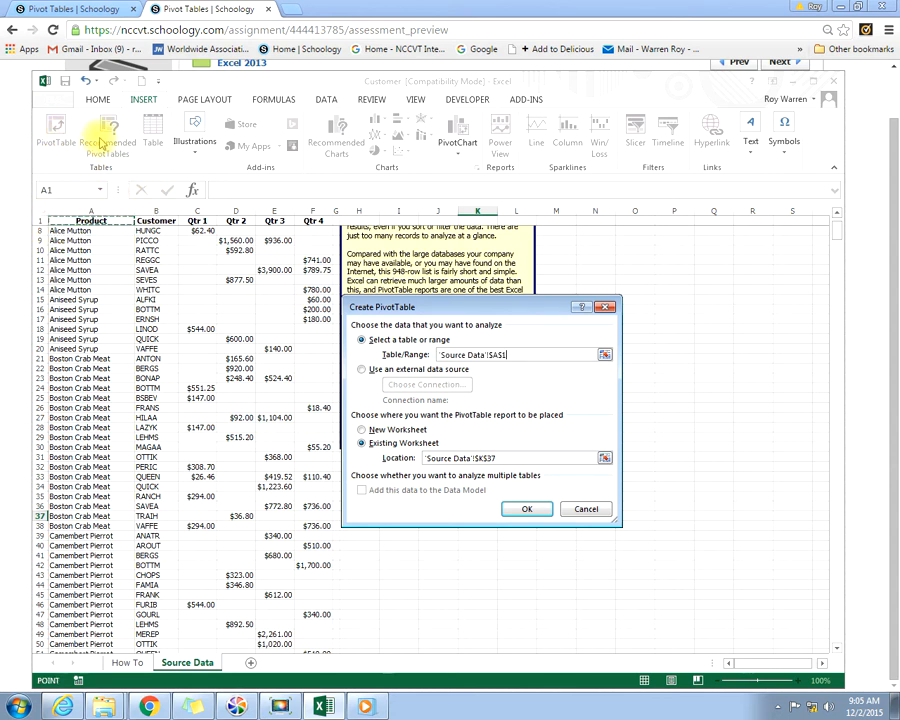
click(578, 511)
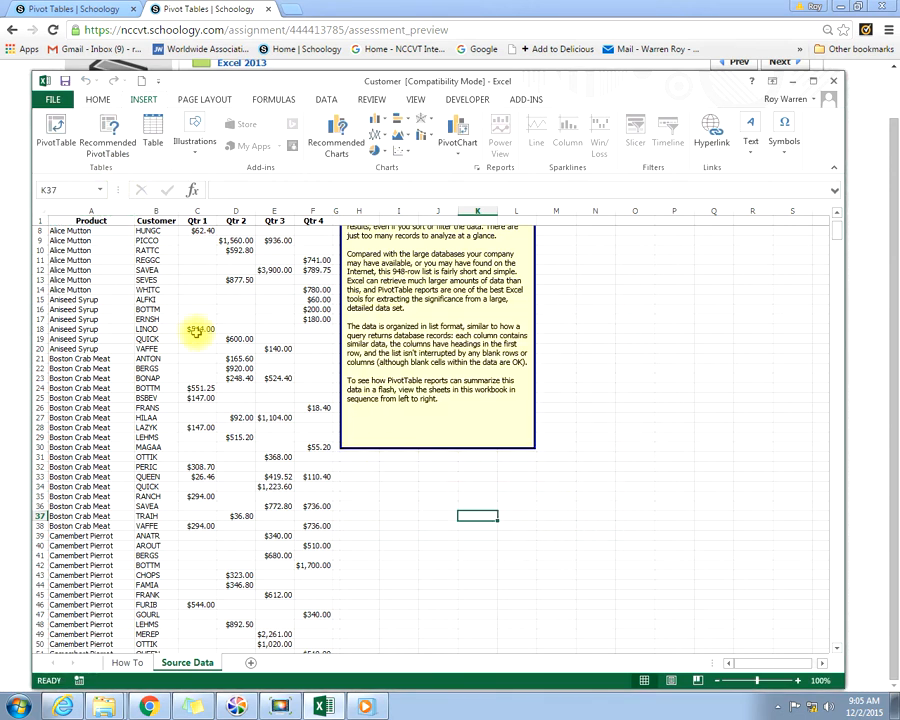
Step: Insert a PivotTable on a new worksheet from the Source Data range A1:F948, starting from the Product header cell
click(72, 221)
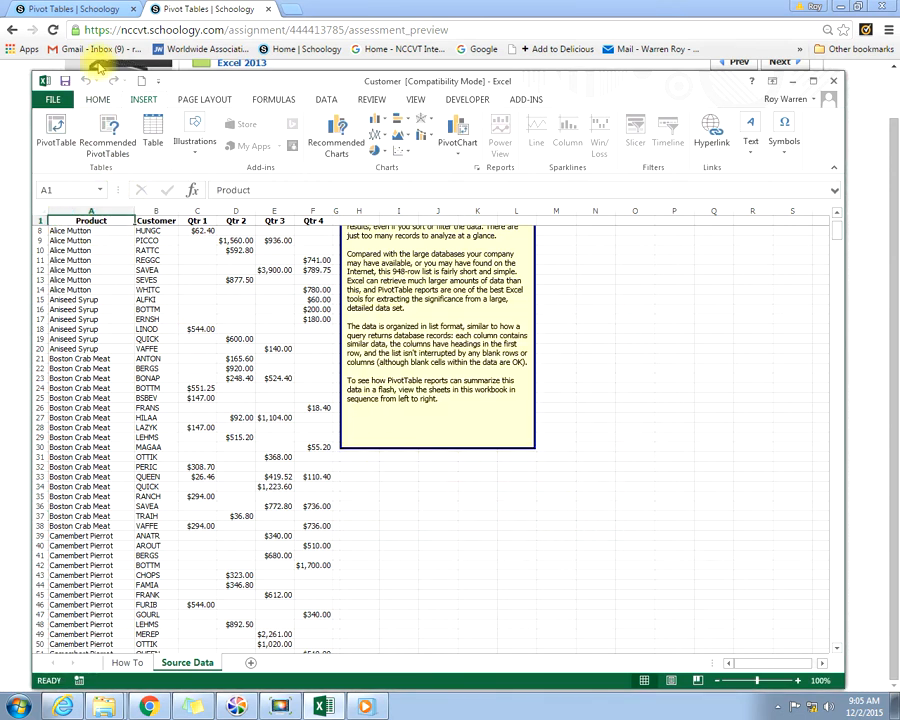
click(58, 121)
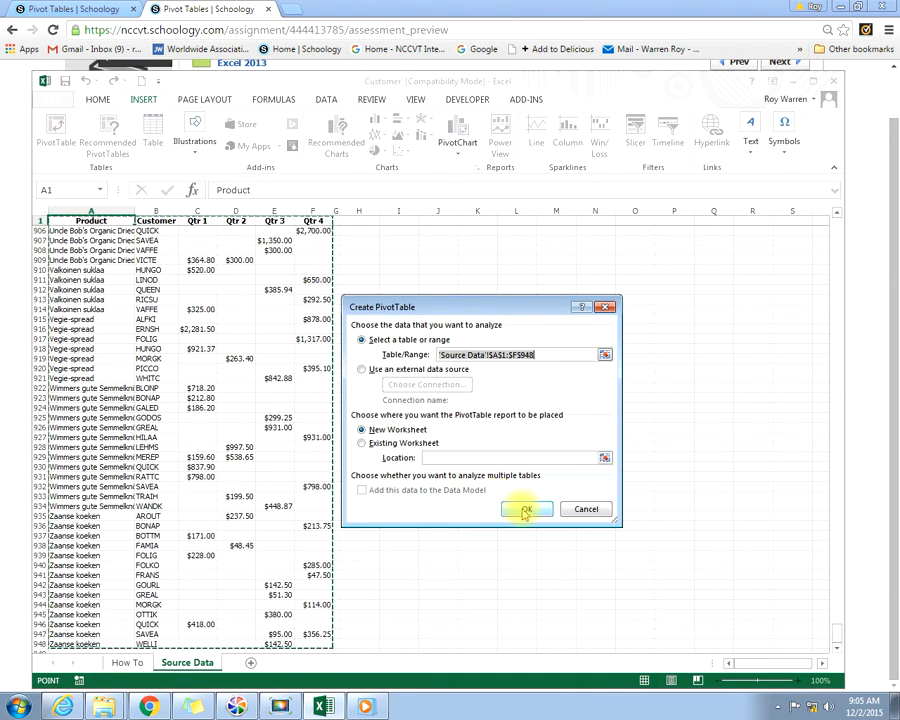
click(525, 511)
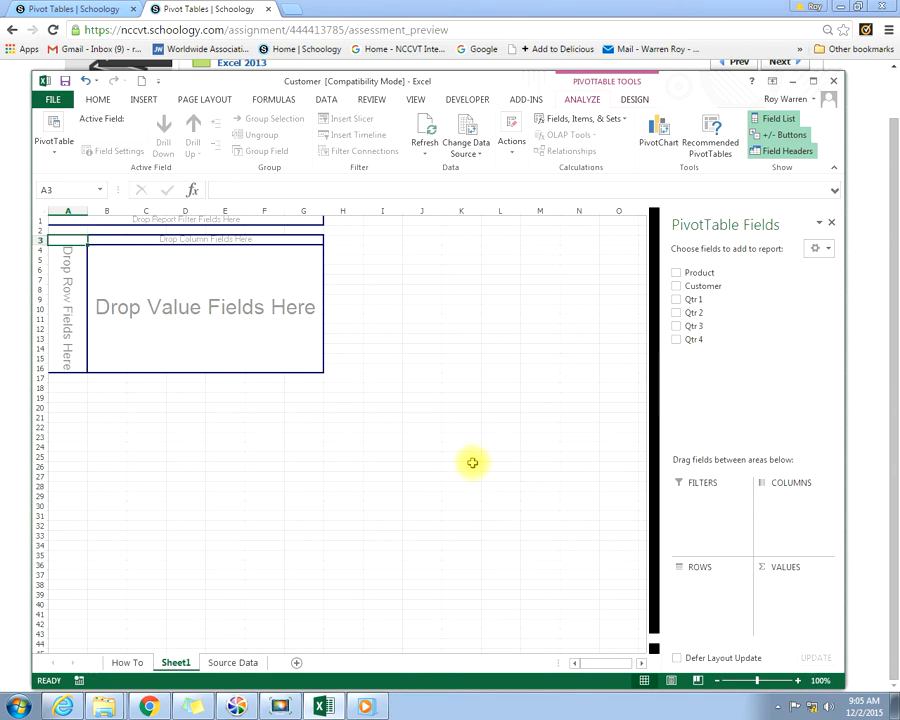
Step: Add Product as the PivotTable's row field and Qtr 1 and Qtr 2 as its value fields
drag(687, 274, 679, 325)
click(677, 273)
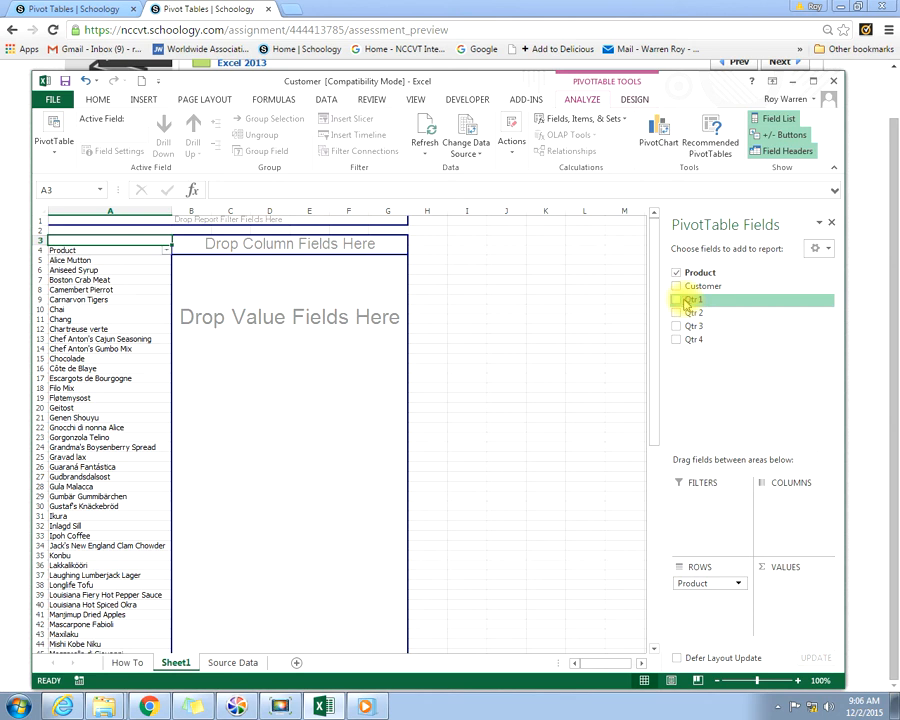
drag(688, 303, 766, 585)
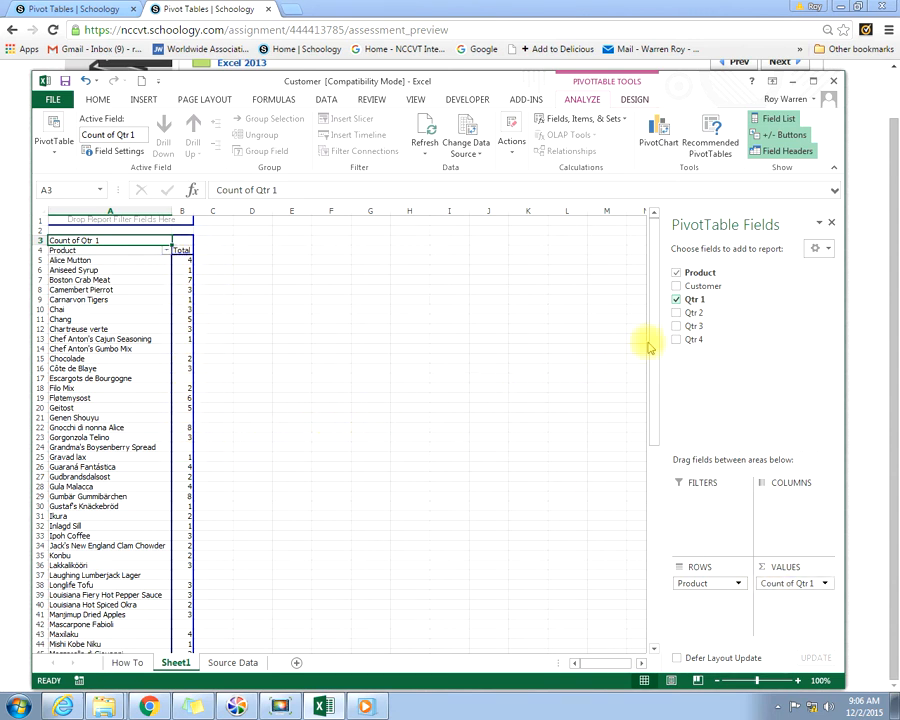
drag(677, 316, 765, 598)
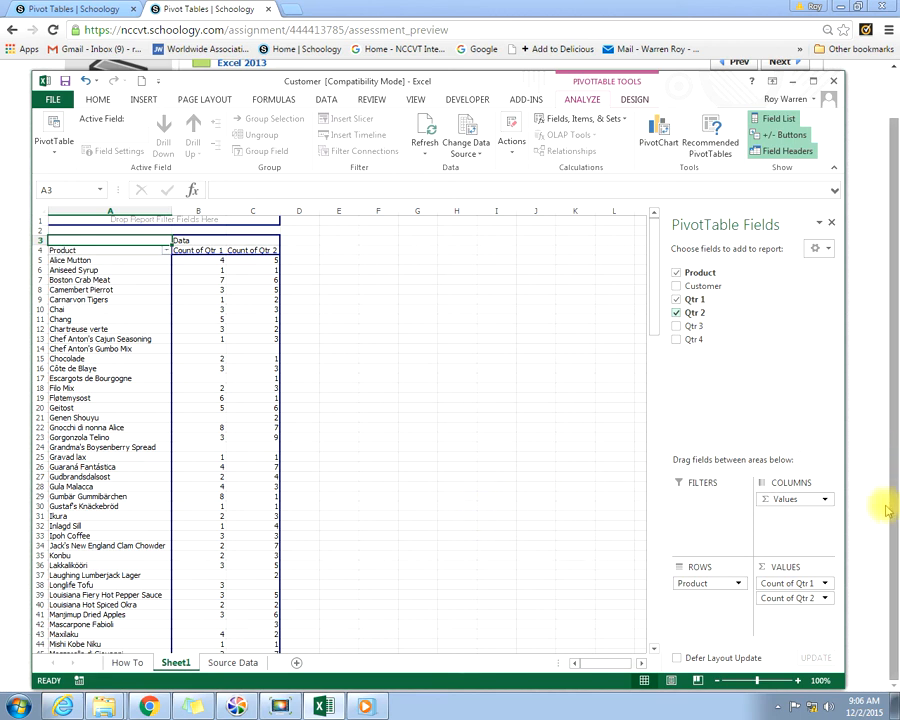
Step: Change the Qtr 1 value field's summary calculation to Sum
click(826, 584)
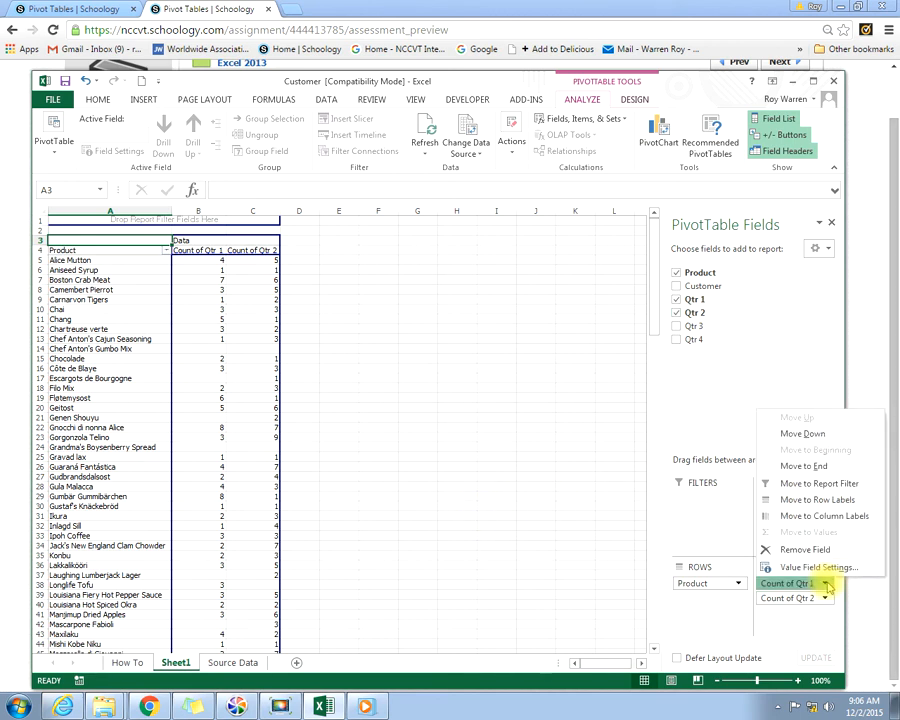
click(822, 568)
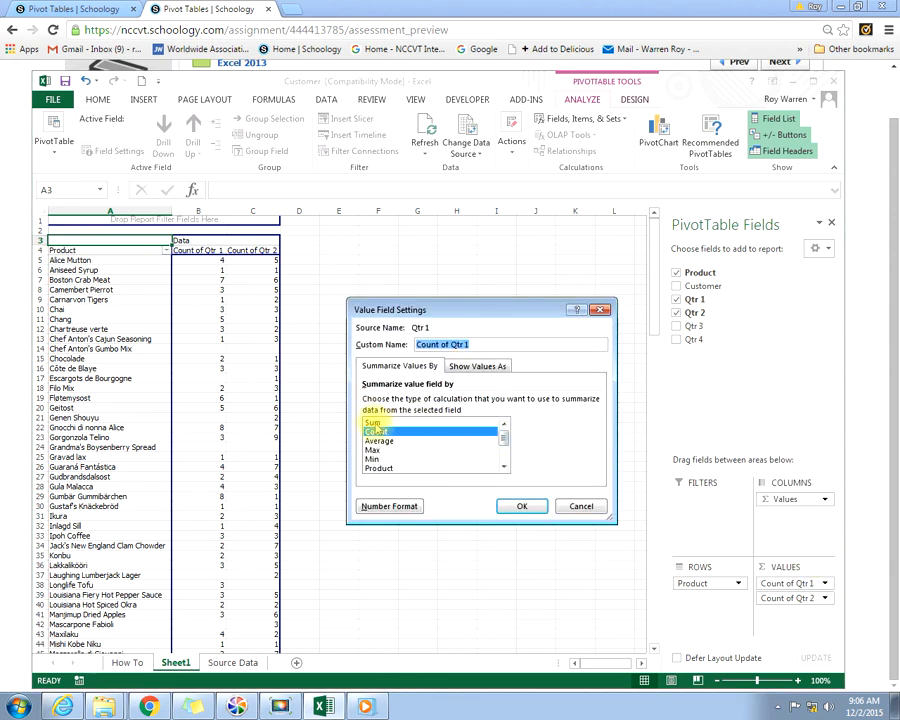
click(373, 423)
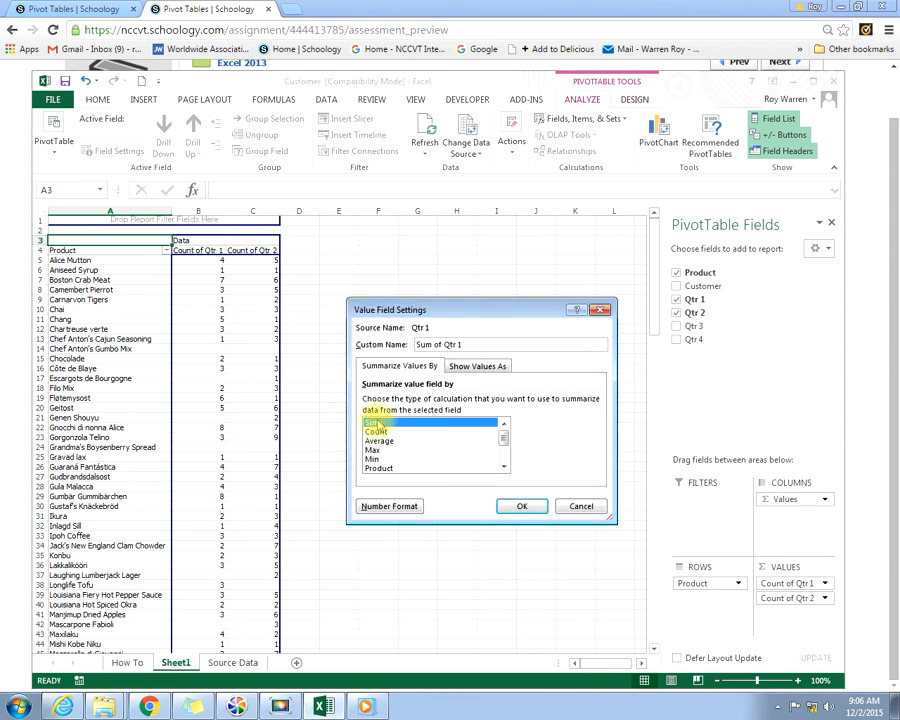
click(522, 507)
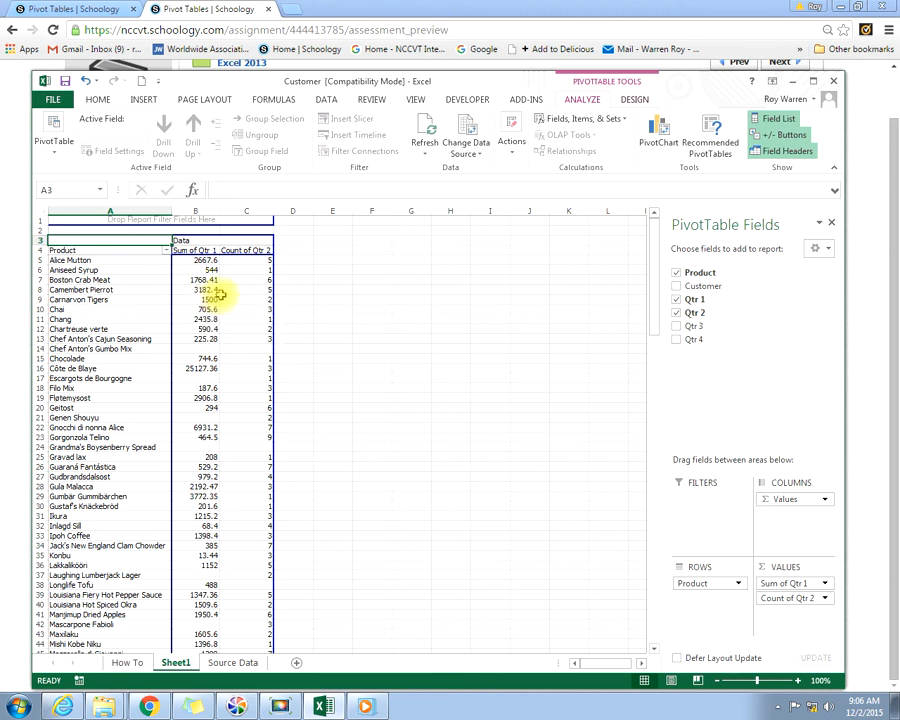
mouse_move(242, 287)
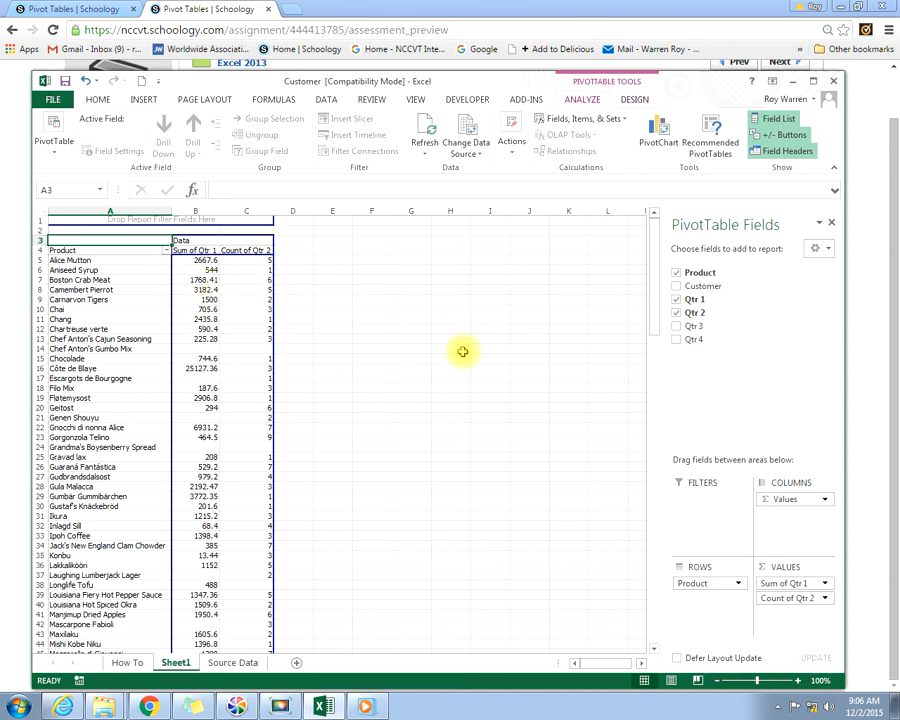
Step: Change the Qtr 2 value field's summary calculation to Sum and select the Boston Crab Meat amount for Qtr 2
click(816, 597)
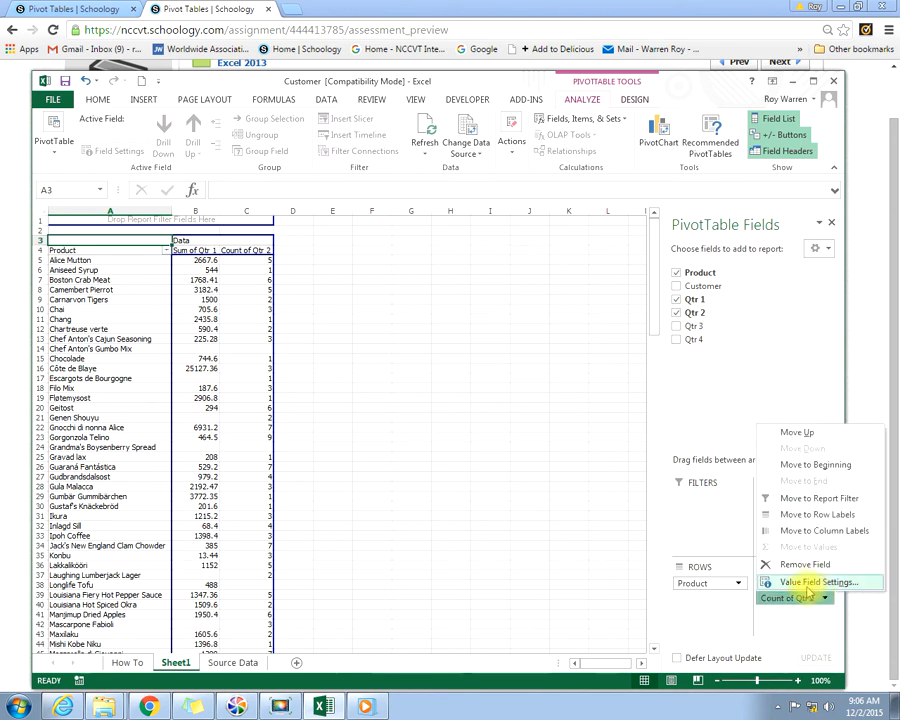
click(810, 584)
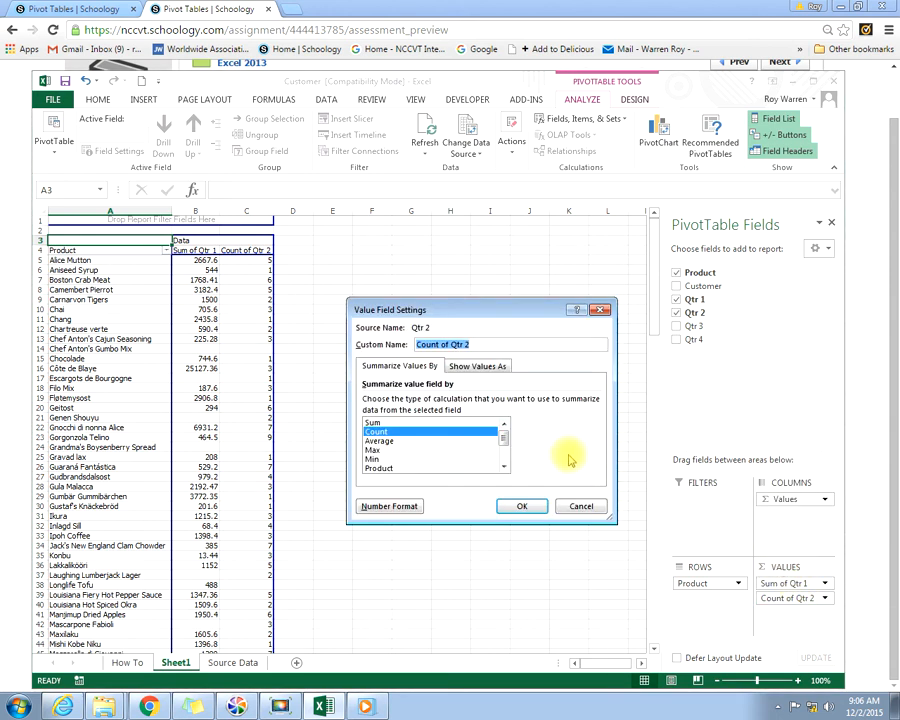
click(375, 422)
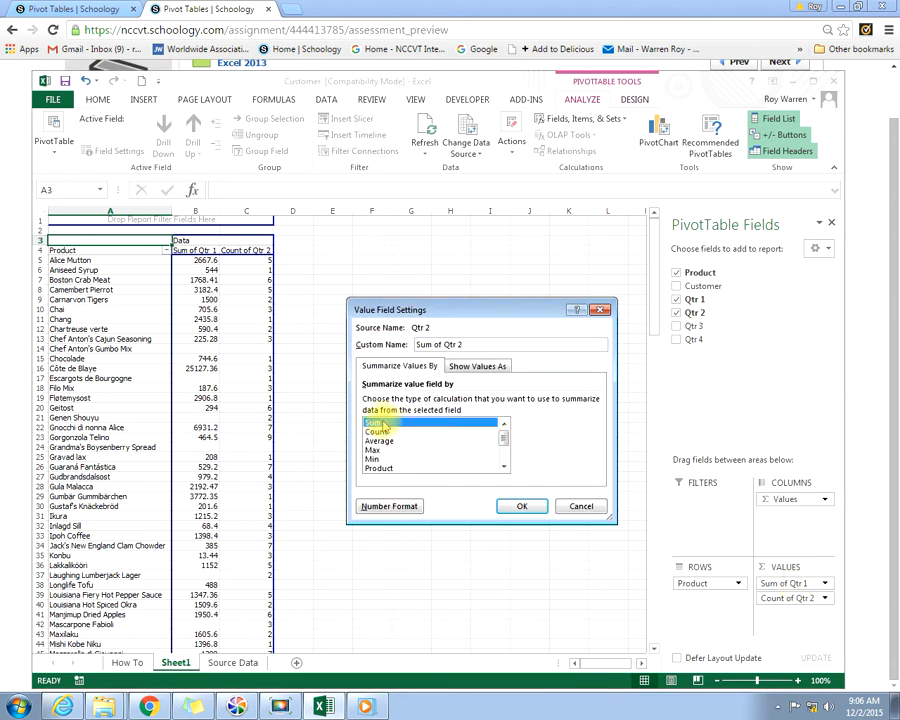
click(521, 506)
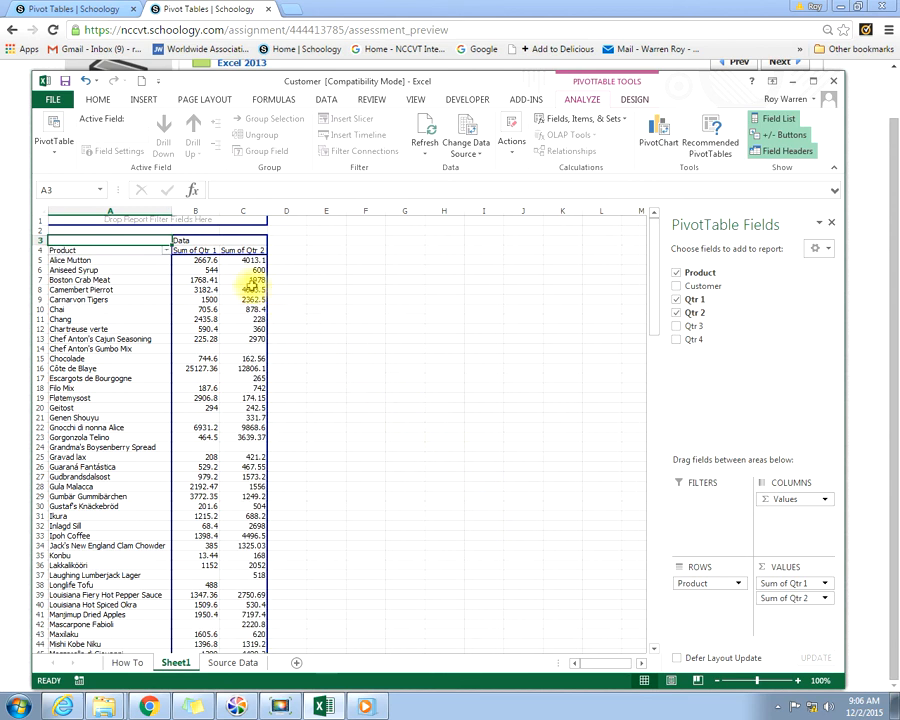
click(243, 281)
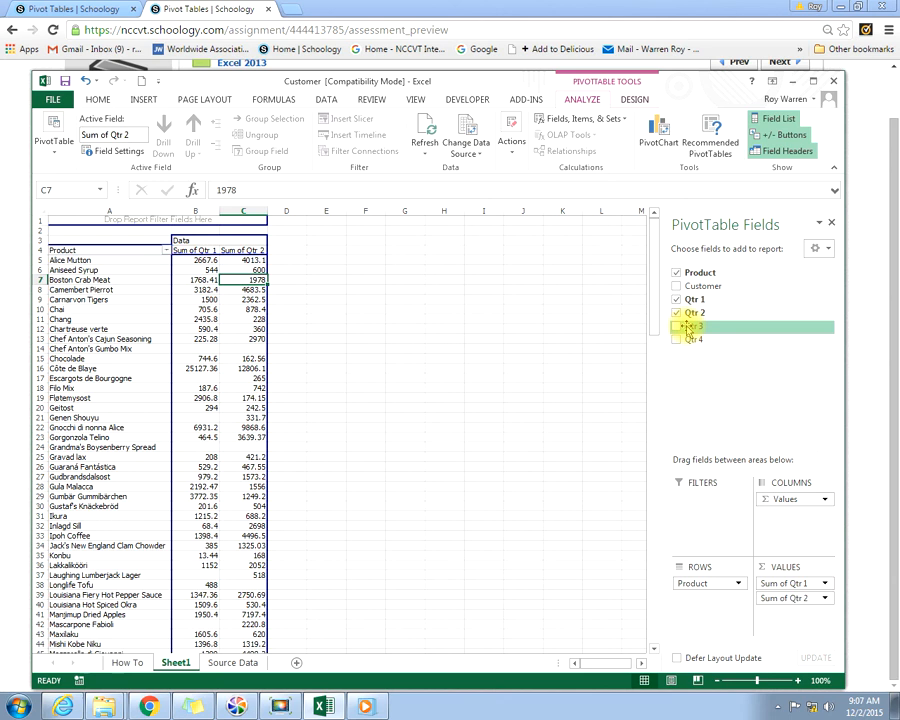
Step: Add Qtr 3 as a PivotTable value field and summarize it by Sum
drag(688, 332, 775, 618)
click(823, 613)
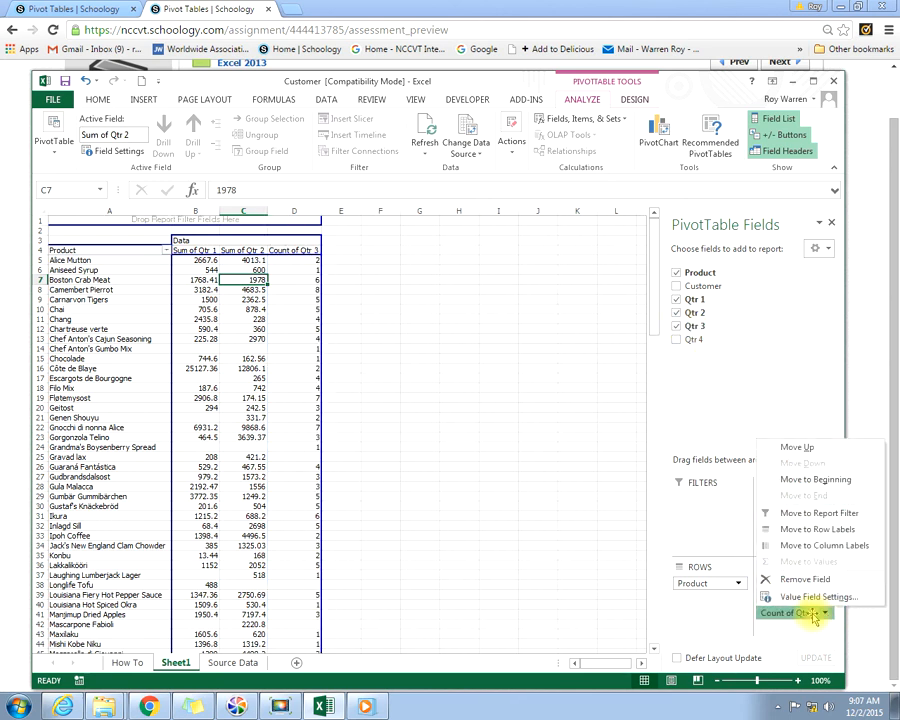
click(805, 597)
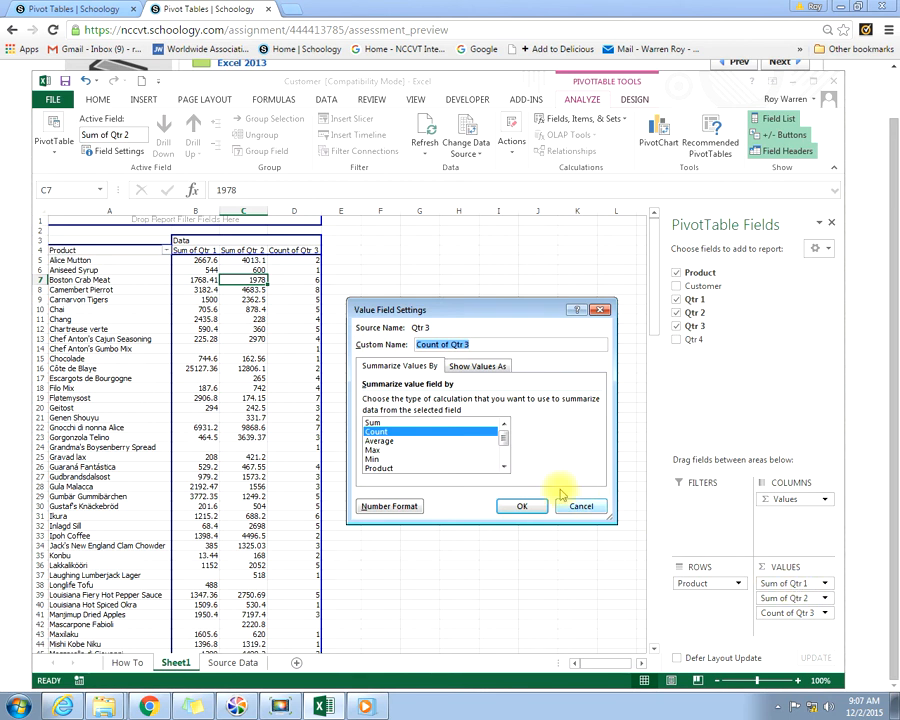
click(374, 422)
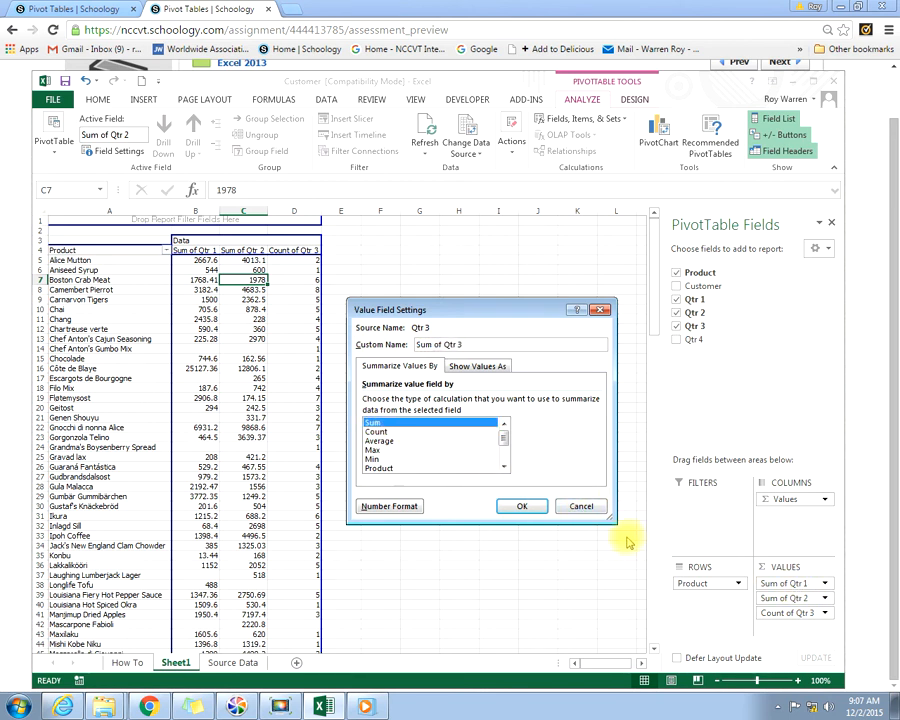
click(517, 506)
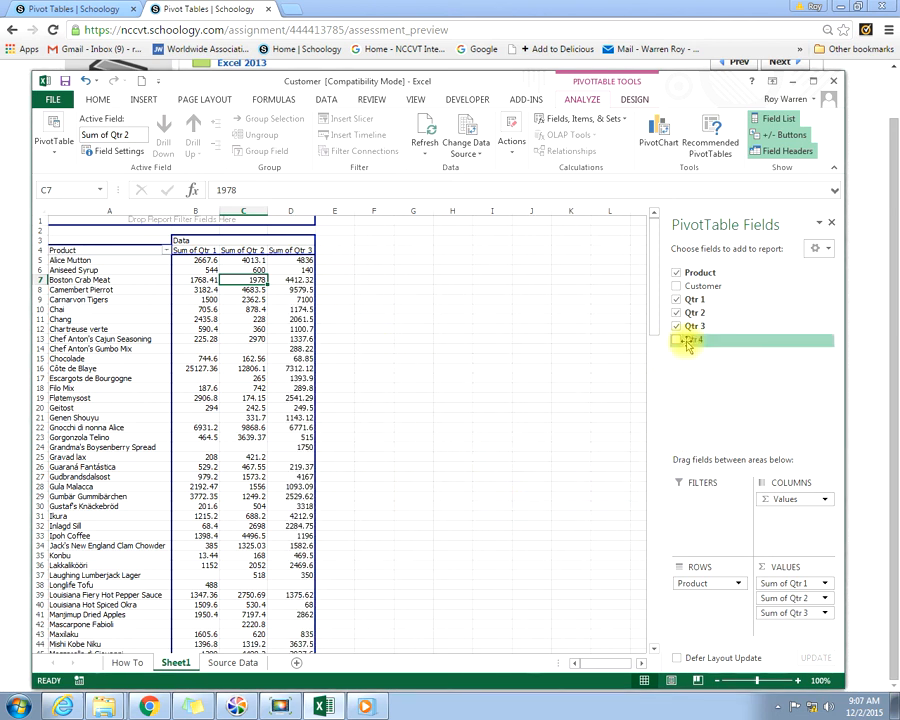
Step: Add Qtr 4 as a PivotTable value field and summarize it by Sum
drag(688, 343, 772, 627)
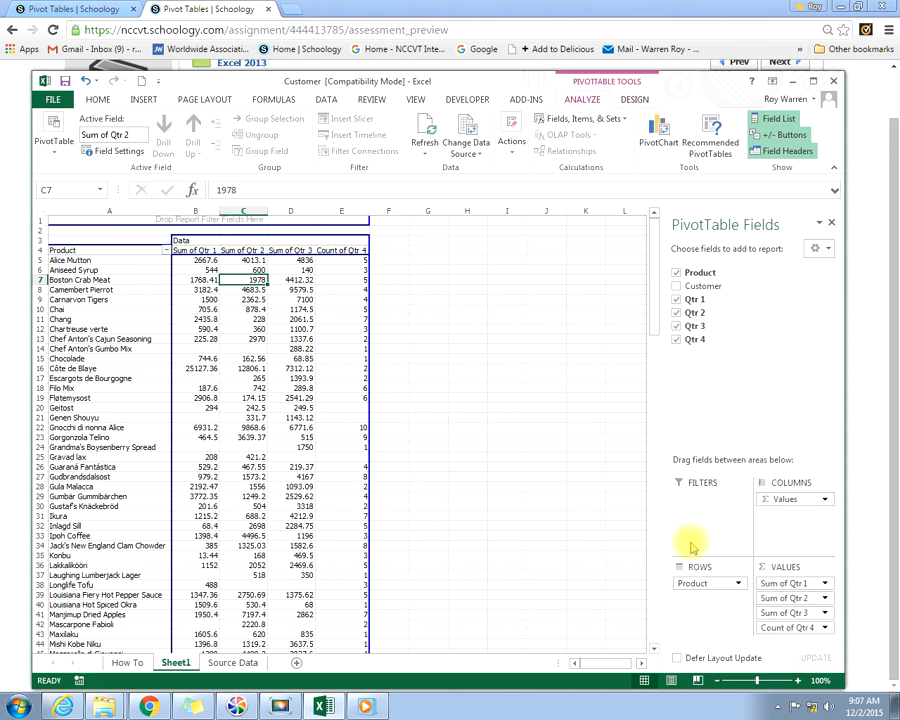
click(825, 627)
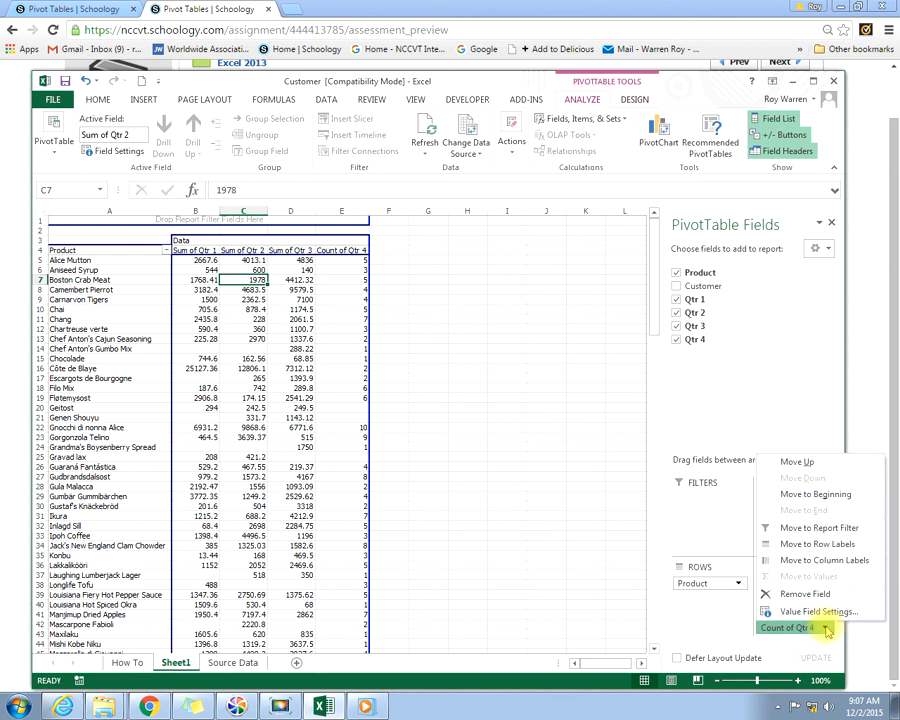
click(826, 628)
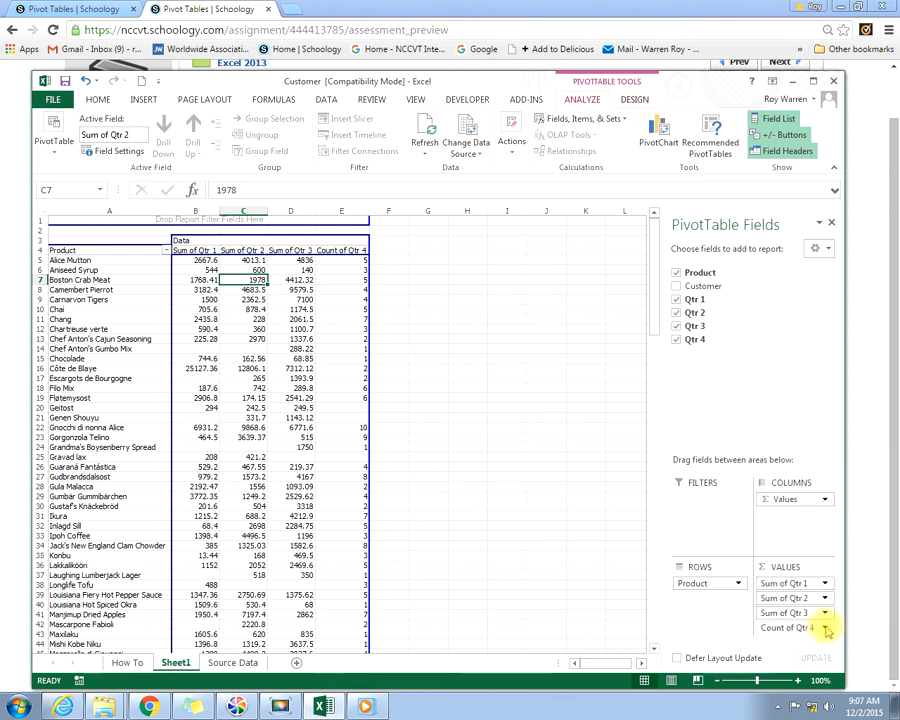
click(826, 628)
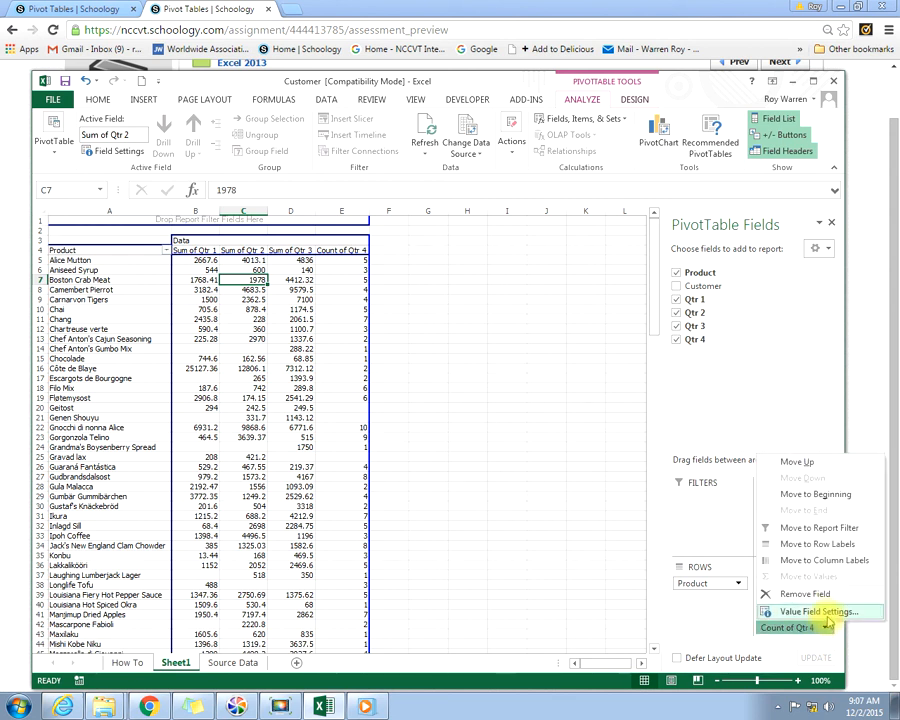
click(818, 612)
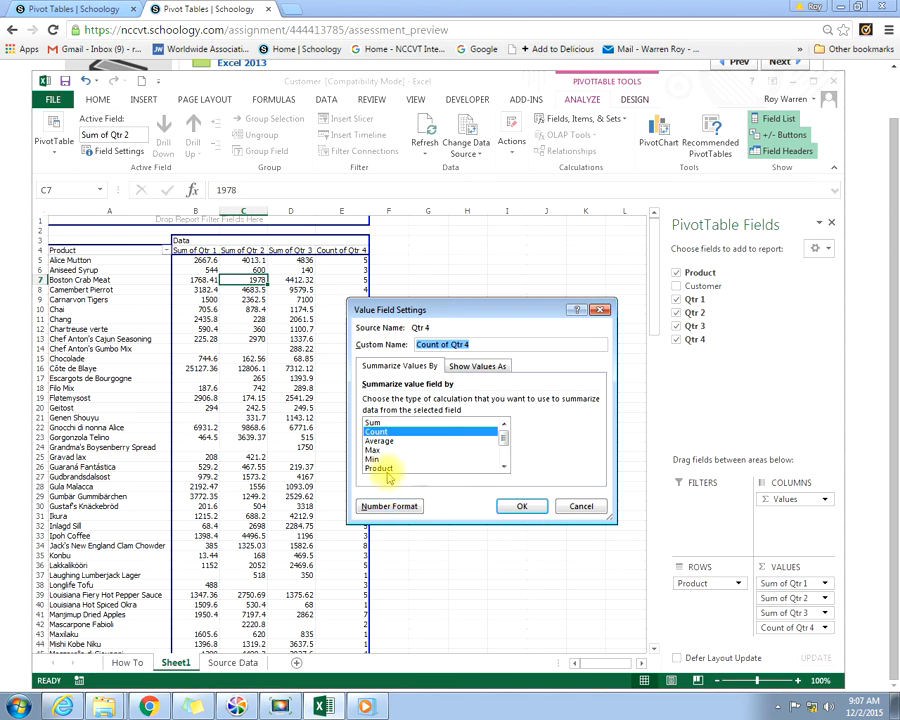
click(375, 422)
click(521, 506)
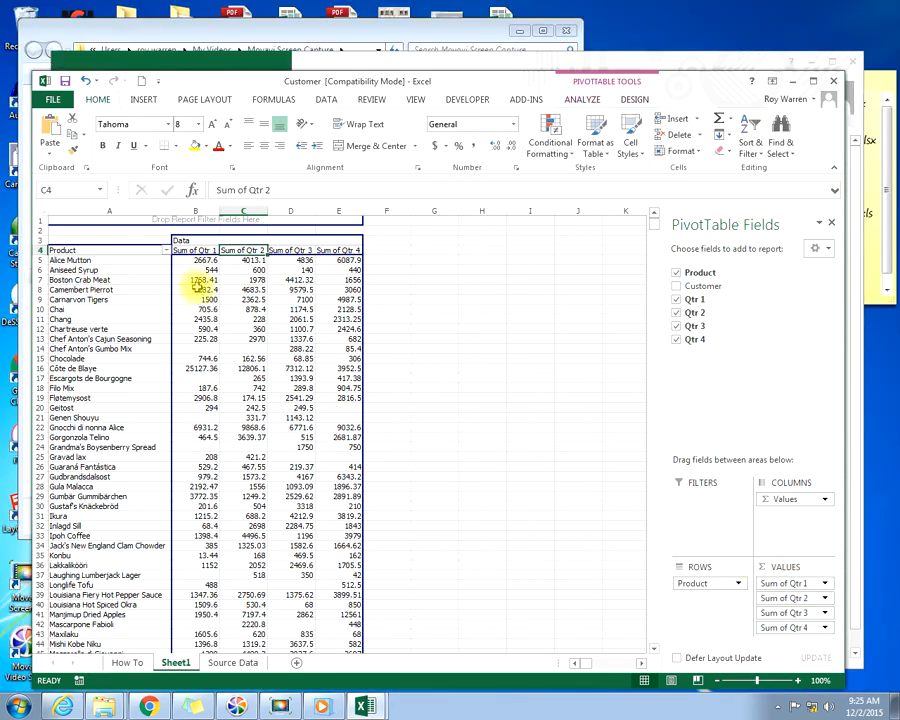
Step: Enter the formula =sum(B7:E7) in cell F7 to total Boston Crab Meat sales across the four quarters
click(380, 280)
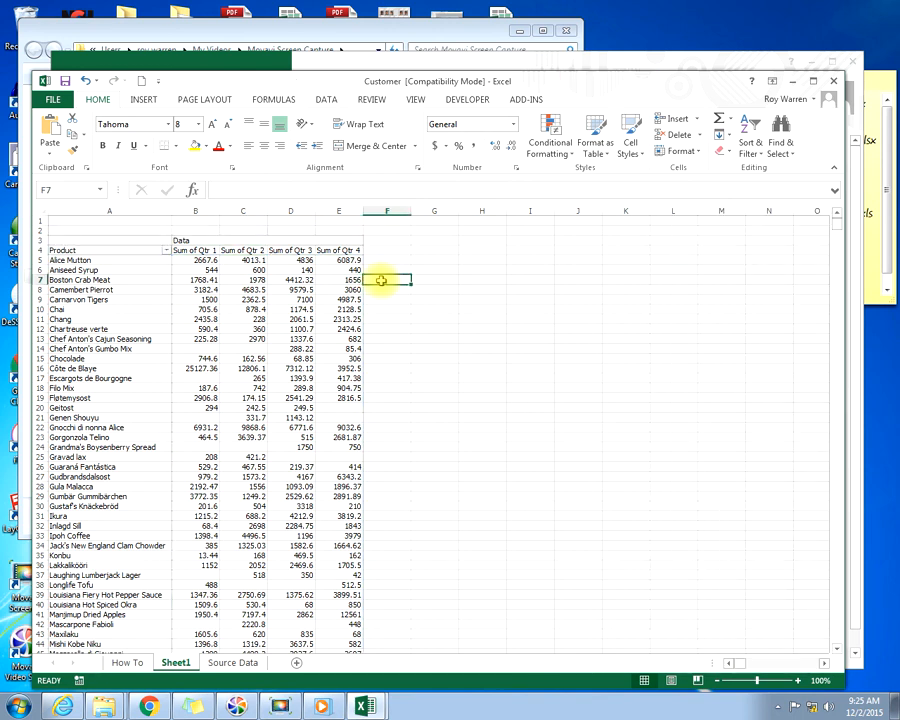
text(=)
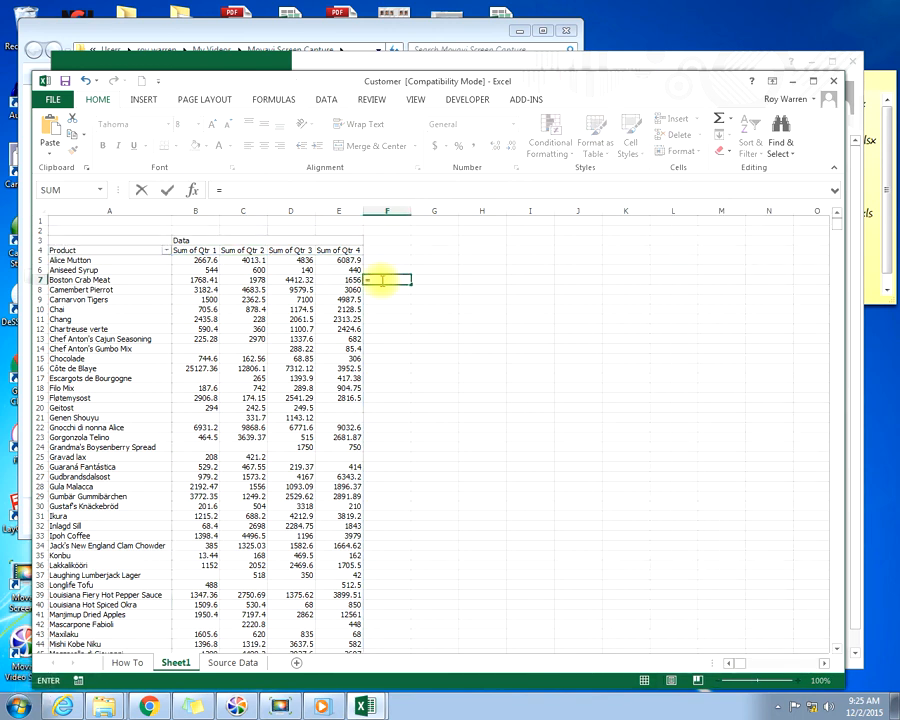
text(s)
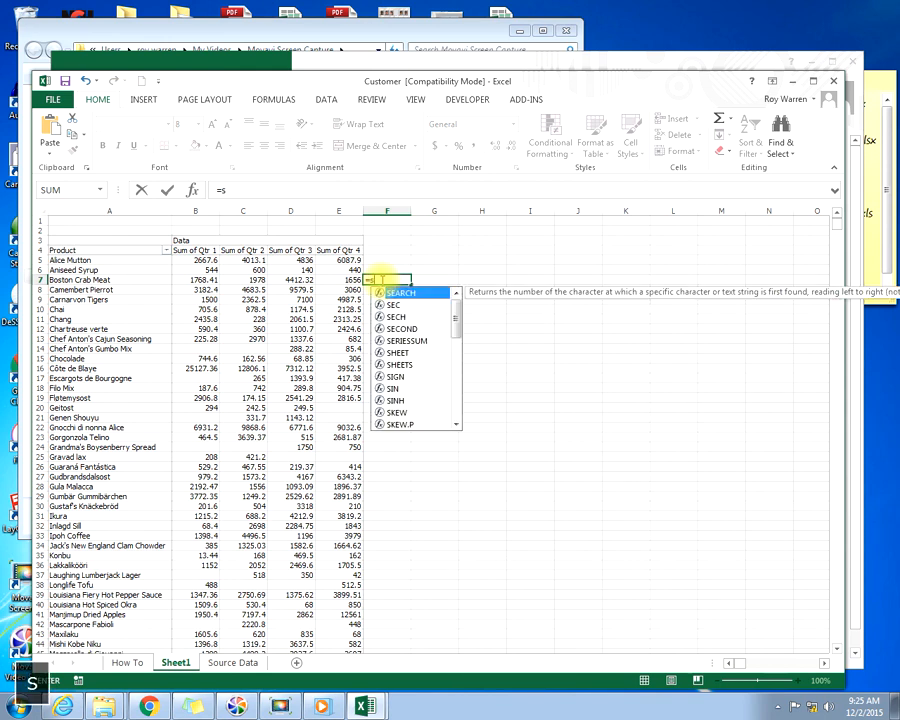
text(um)
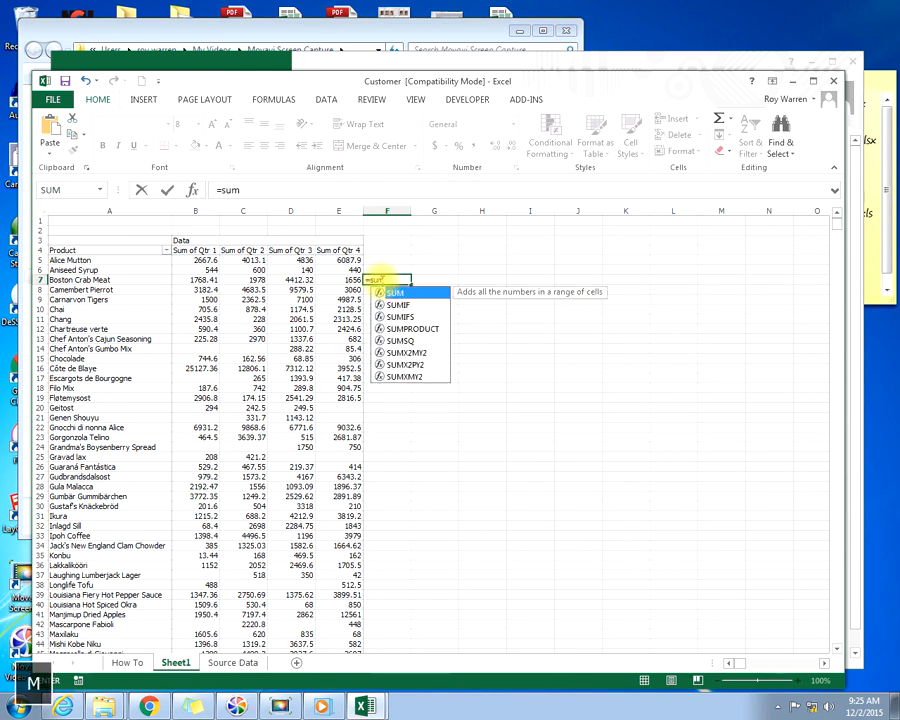
text(()
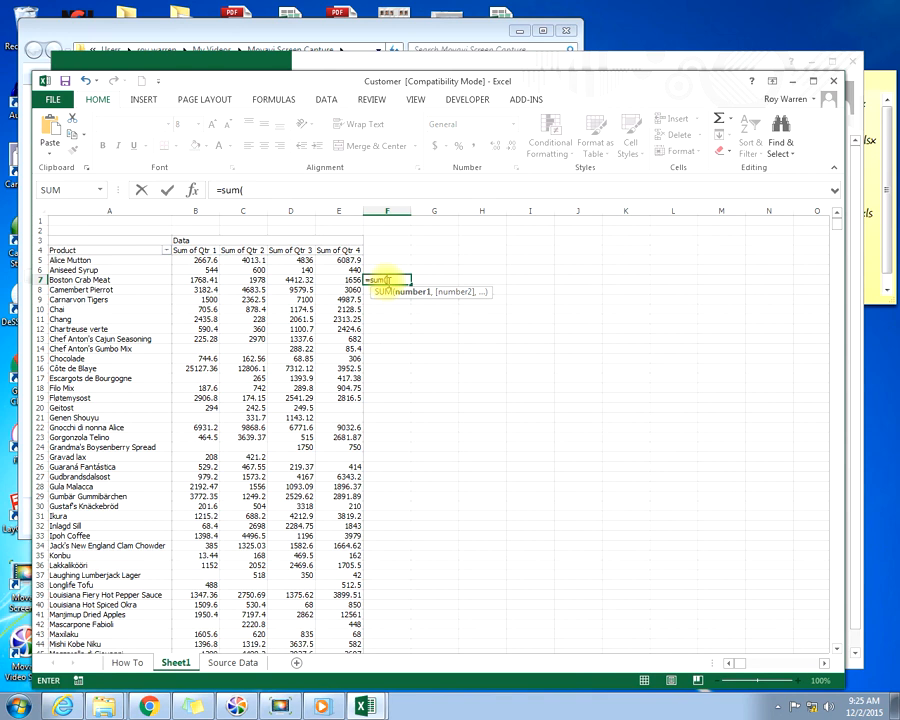
click(200, 279)
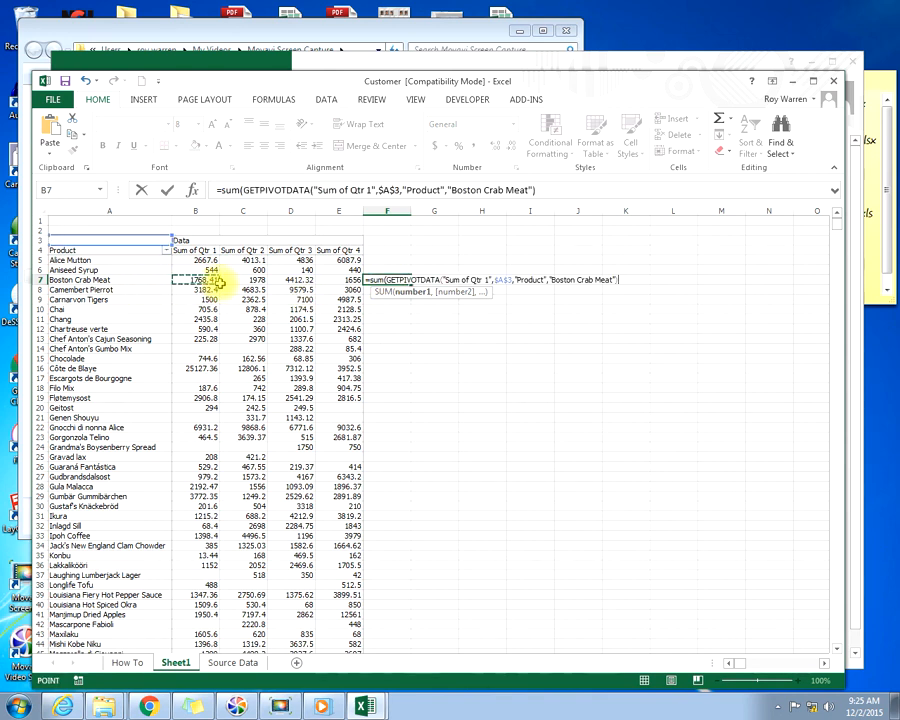
key(shift+Right)
key(shift+Right)
key(shift+Right)
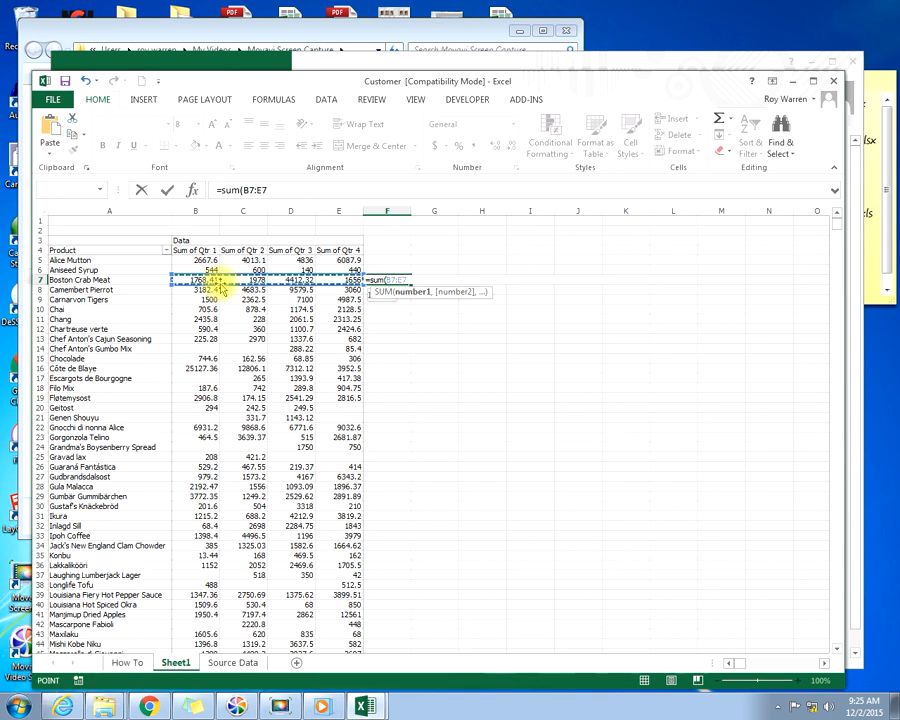
text())
key(Return)
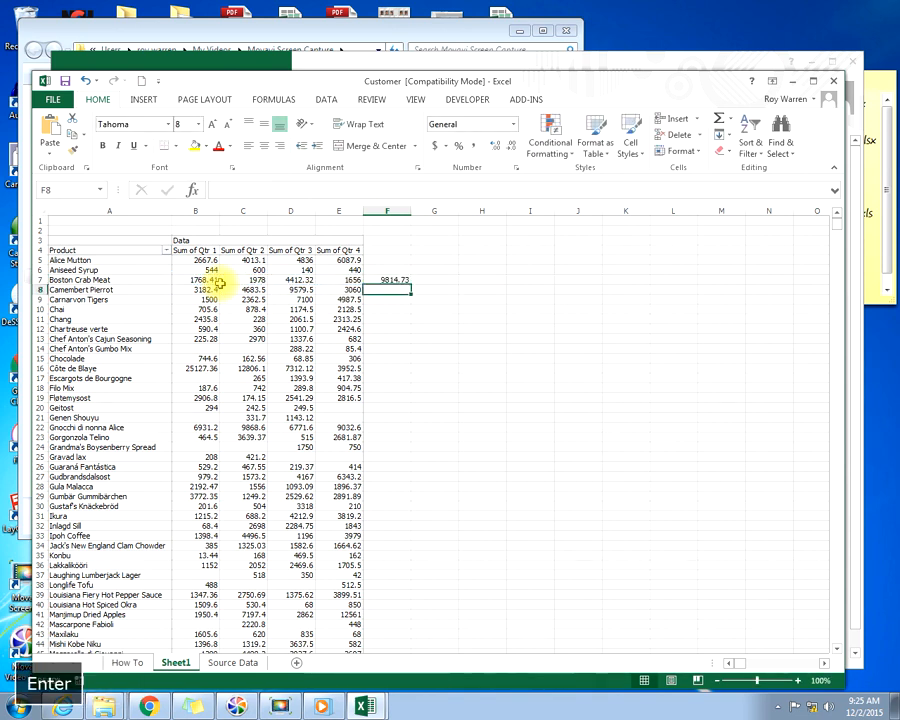